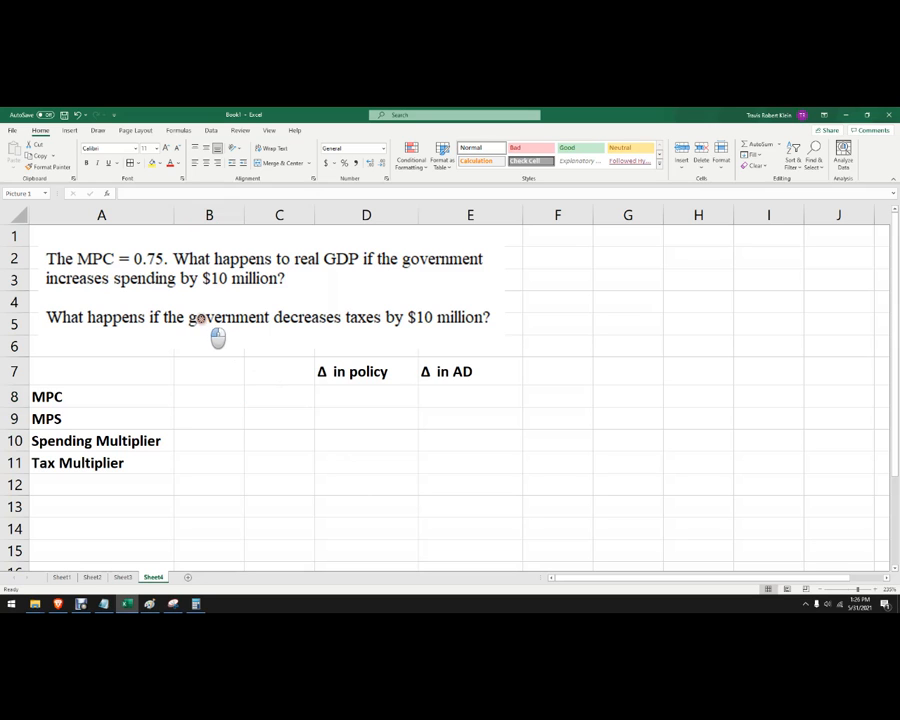
# Shrink the problem-text picture slightly so it sits above the row 7 headings, leaving it deselected.
pyautogui.moveTo(202, 302); pyautogui.dragTo(198, 302)
pyautogui.moveTo(500, 346); pyautogui.dragTo(473, 338)
pyautogui.click(603, 376)
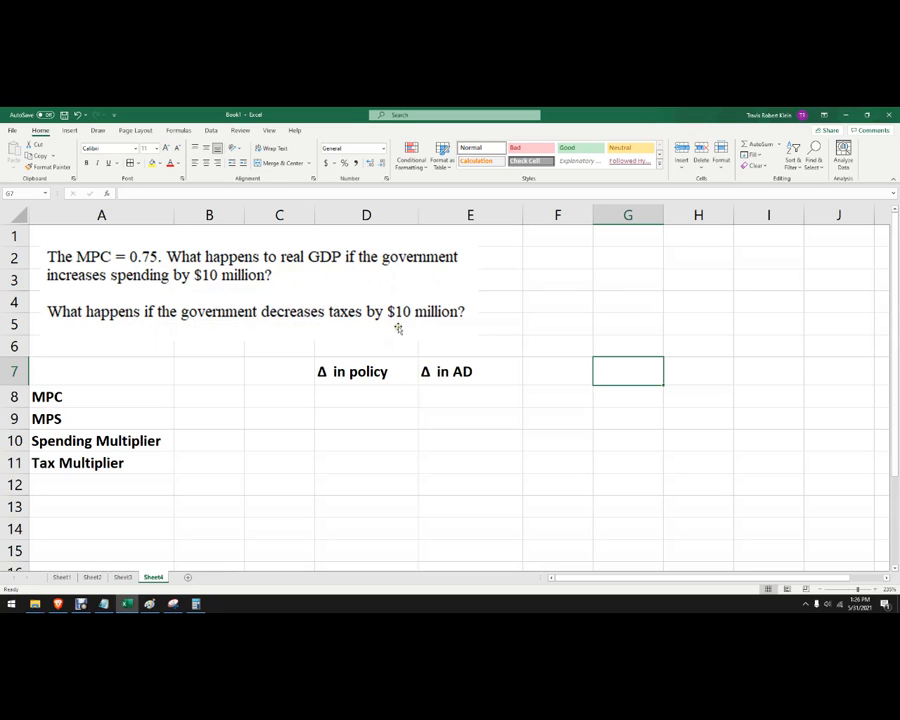
# Enter 0.75 as the MPC value in cell B8.
pyautogui.click(208, 396)
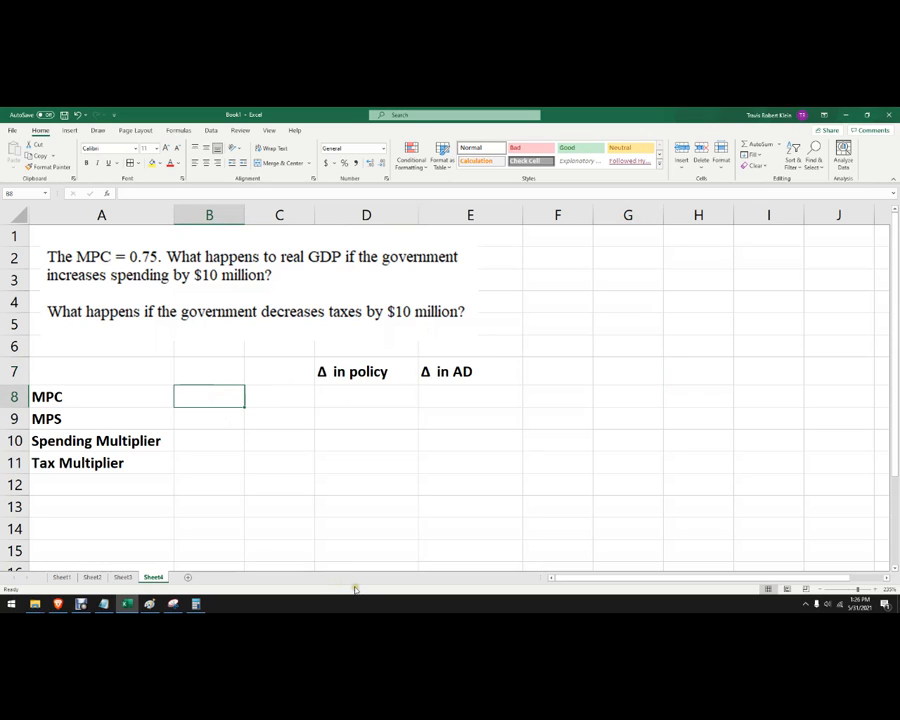
pyautogui.write('0.75')
pyautogui.press('Return')
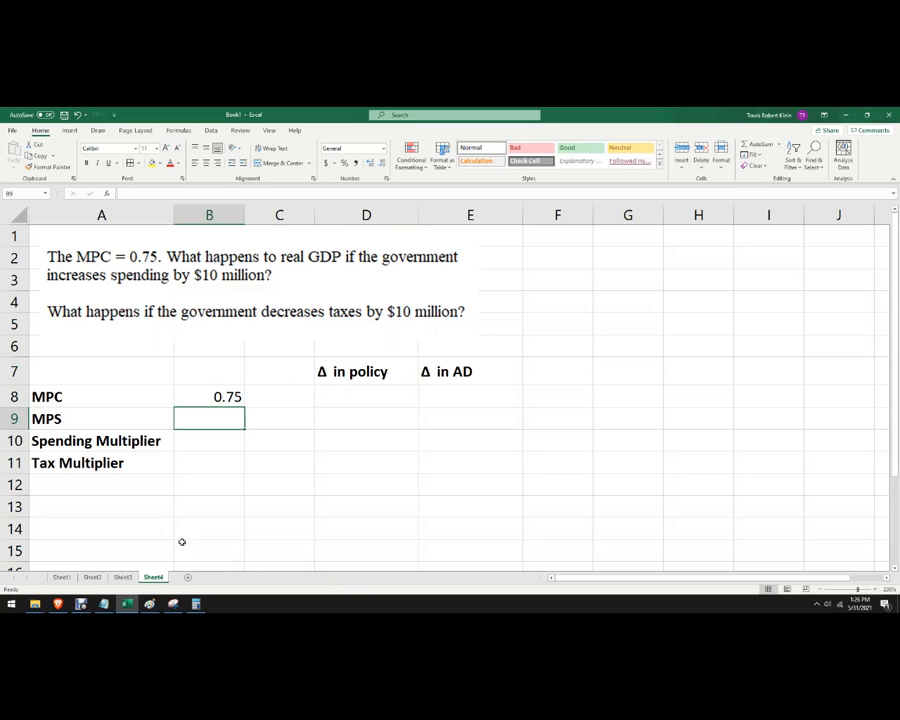
# Write the identity MPC+MPS=1 as a note in cell A13.
pyautogui.click(110, 506)
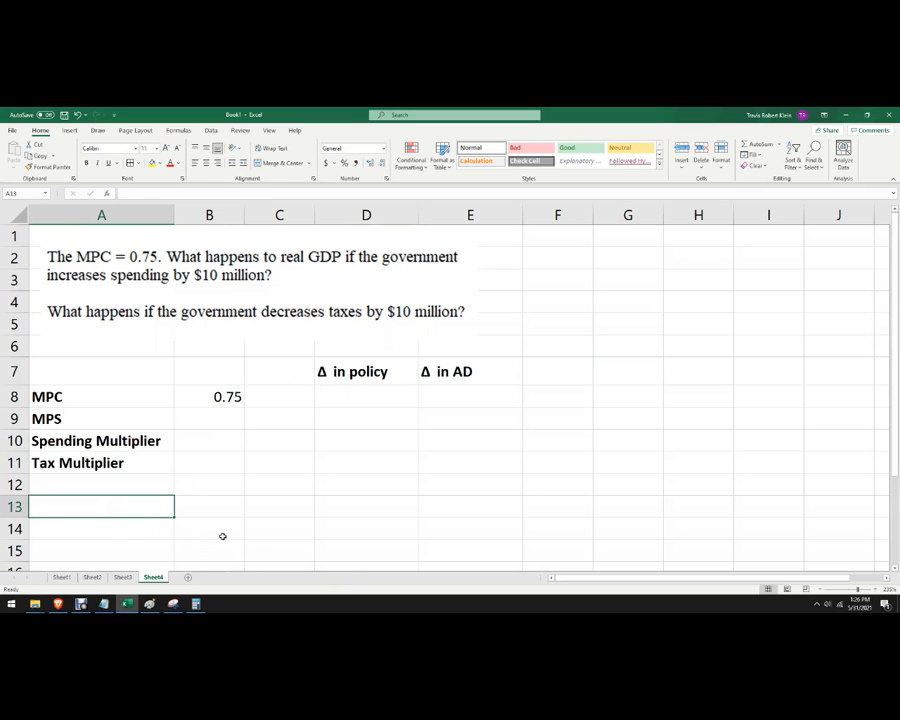
pyautogui.write('MPC+MPS=1')
pyautogui.press('Return')
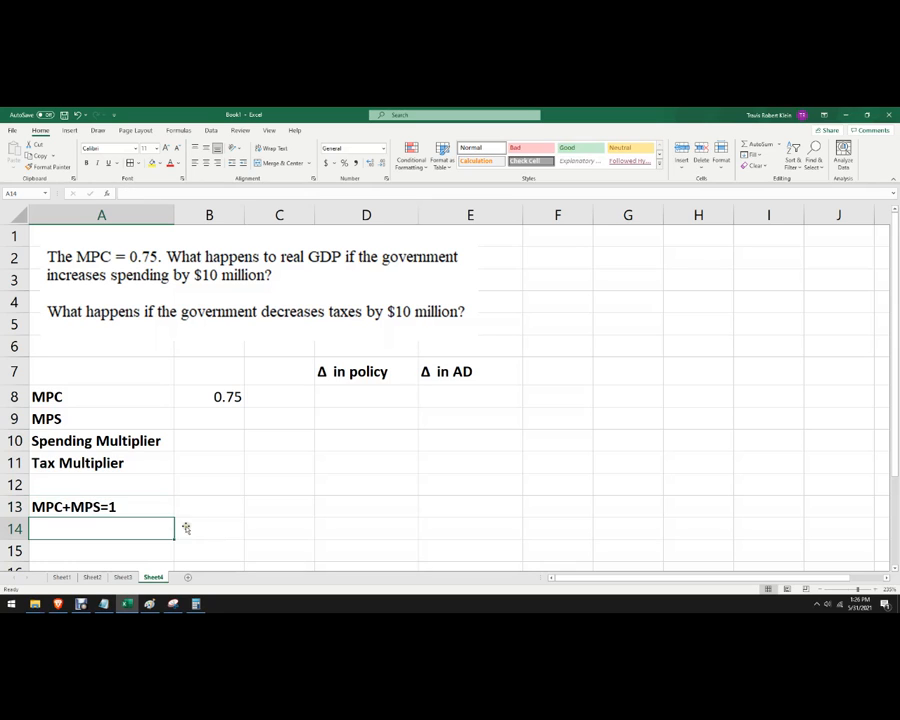
pyautogui.click(145, 512)
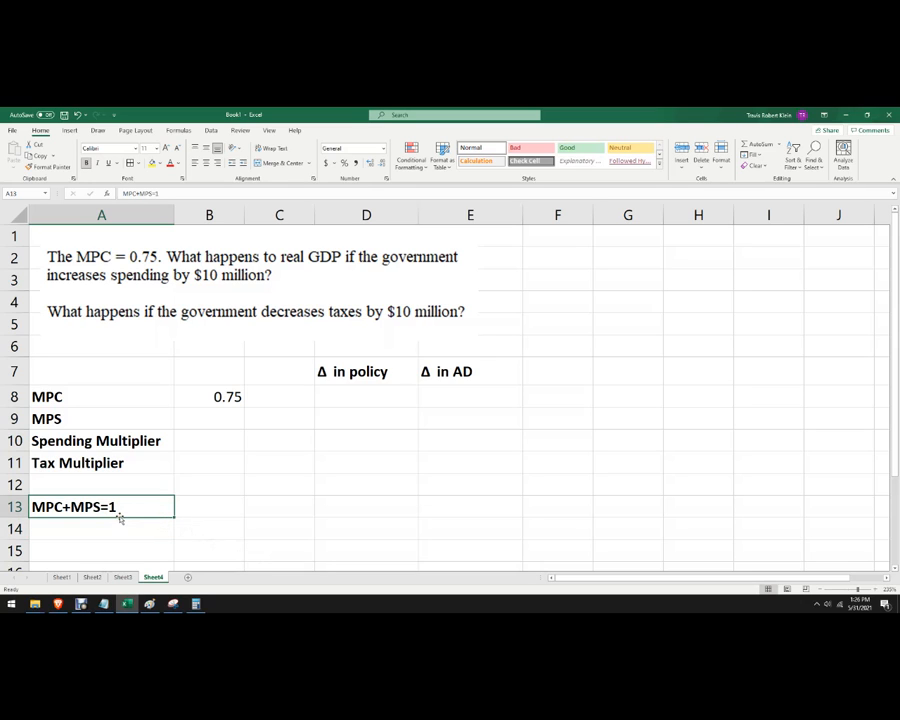
# Calculate the MPS in cell B9 with the formula =1-B8.
pyautogui.click(199, 426)
pyautogui.write('=')
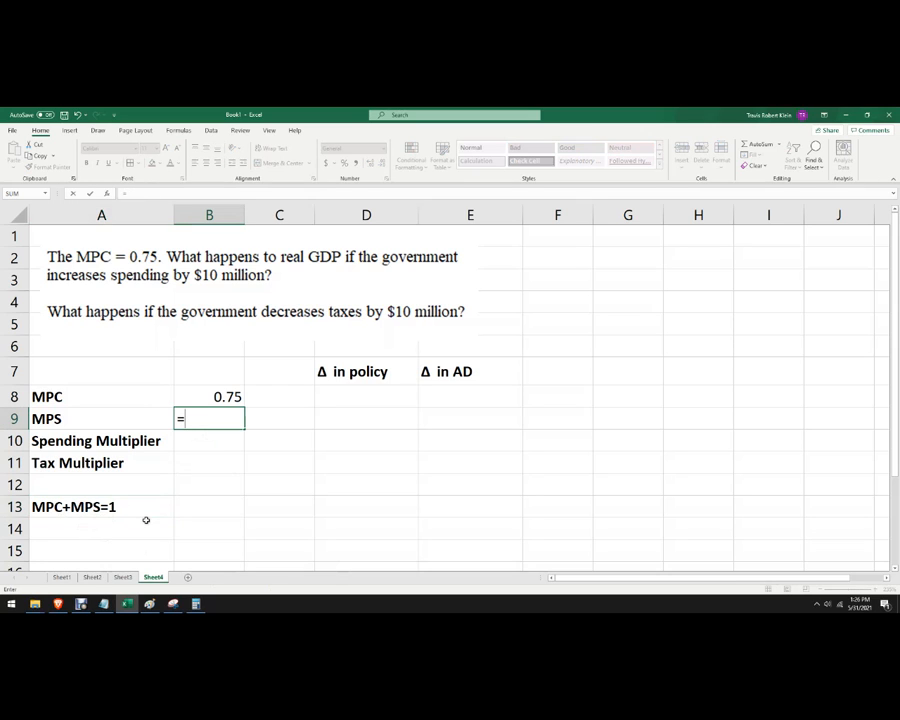
pyautogui.write('1-')
pyautogui.click(195, 397)
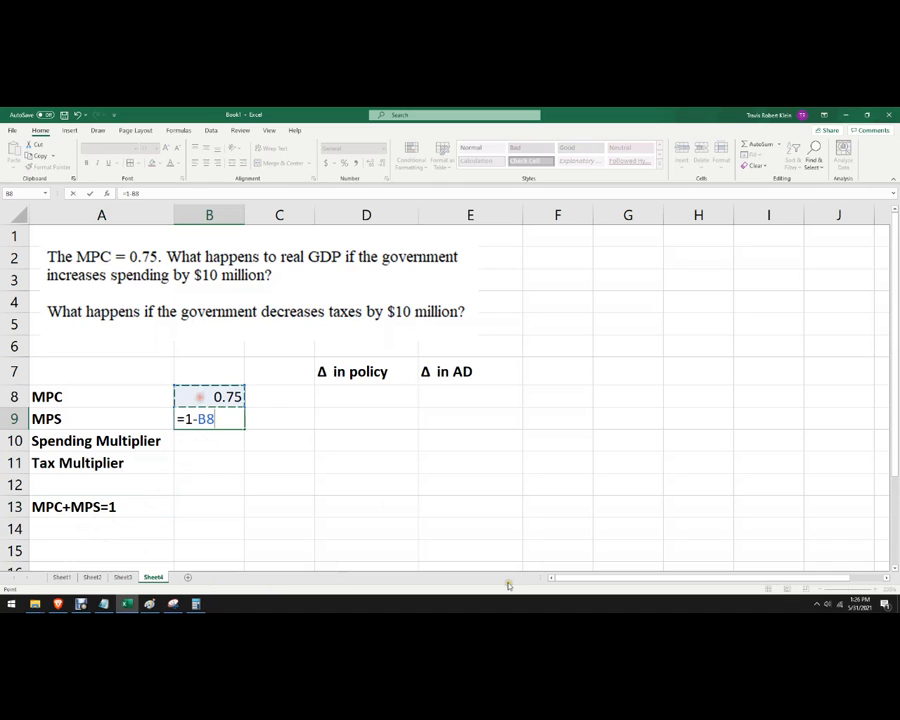
pyautogui.press('Return')
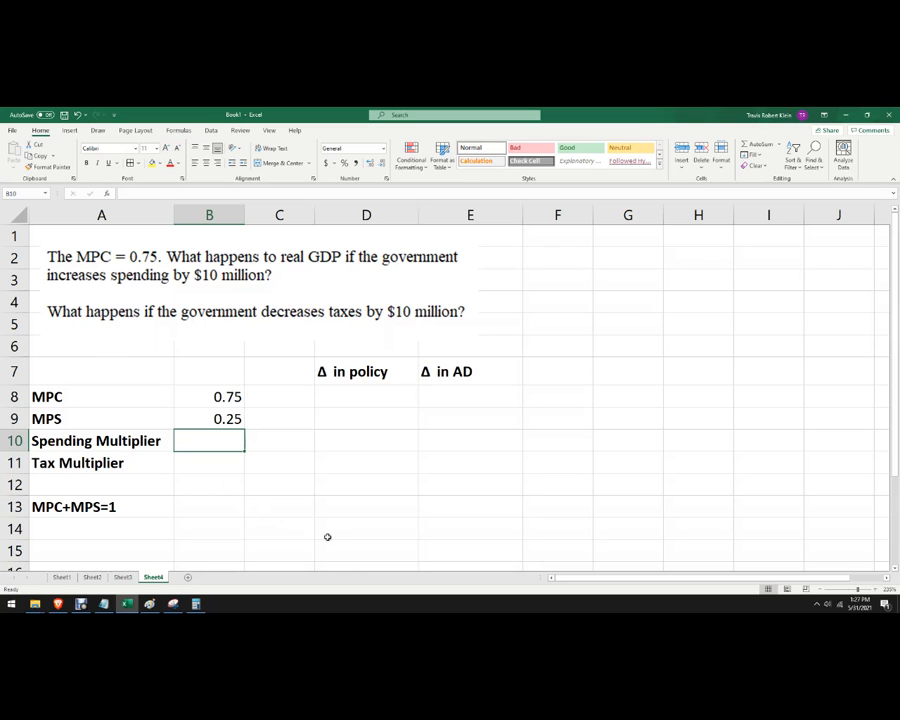
# Calculate the spending multiplier in cell B10 with the formula =1/$B$9, using an absolute reference to the MPS.
pyautogui.write('=1/')
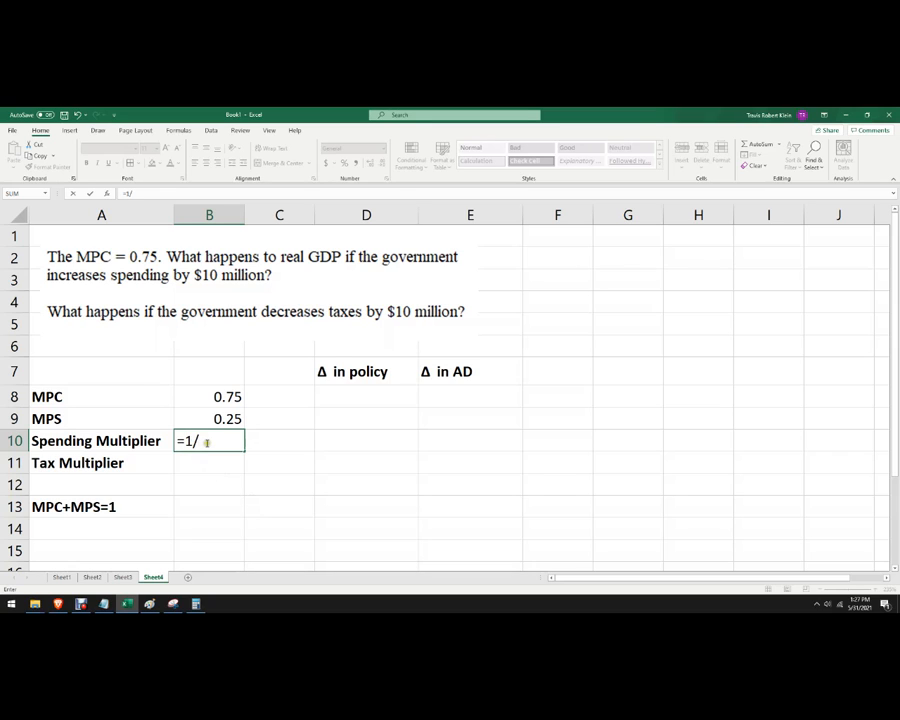
pyautogui.click(225, 416)
pyautogui.click(135, 193)
pyautogui.press('F4')
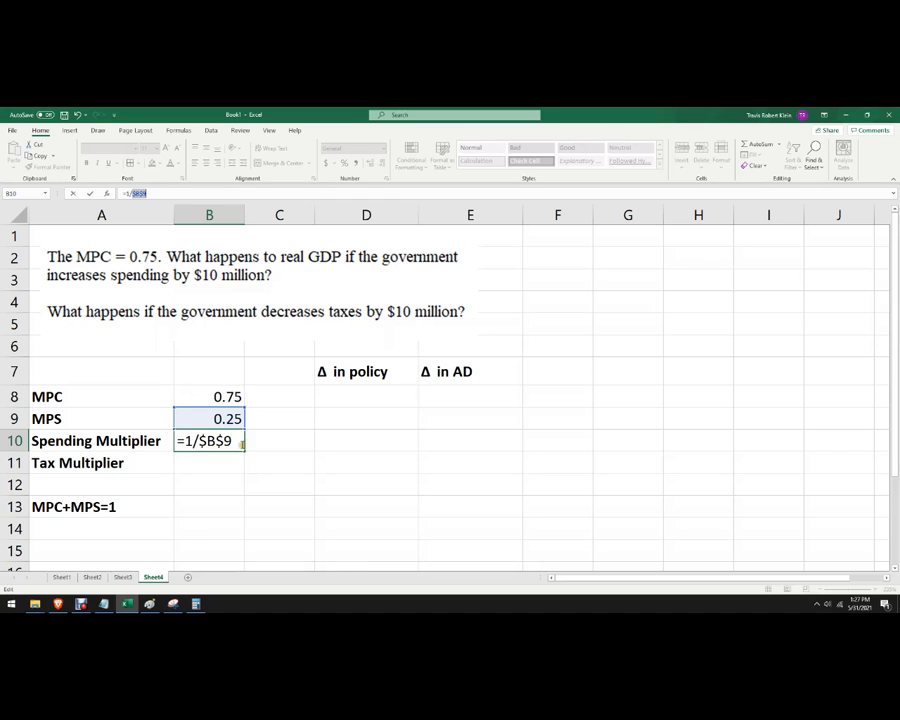
pyautogui.press('Return')
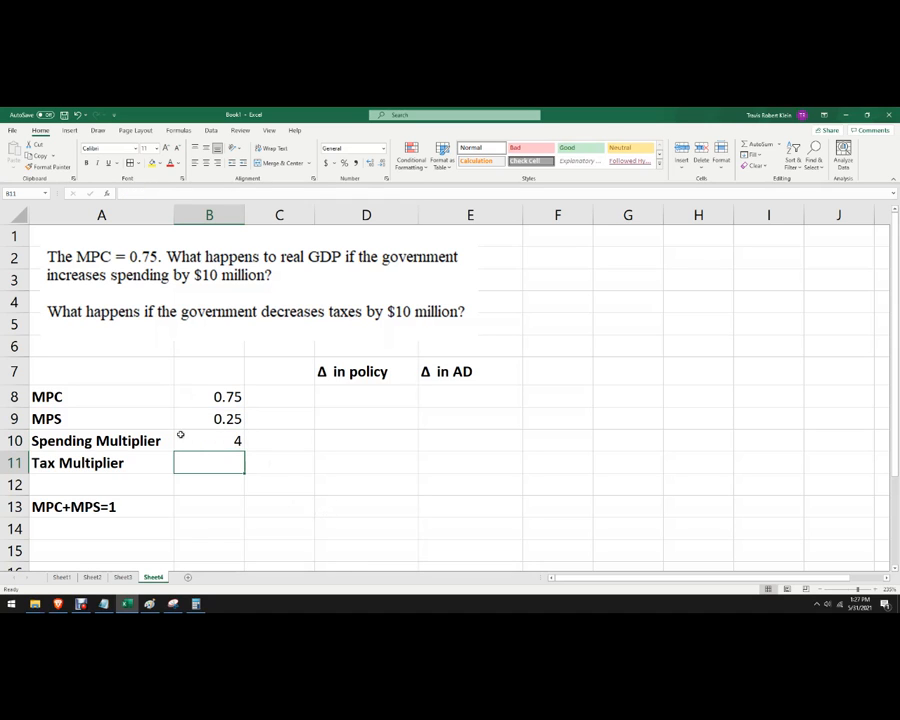
pyautogui.click(201, 440)
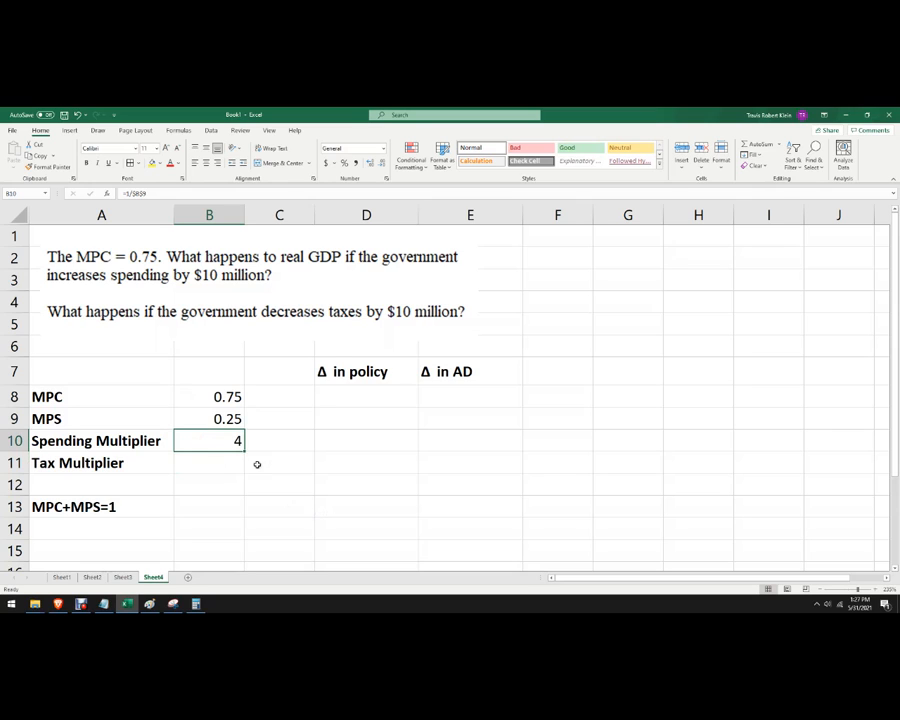
# Enter 10000000 as the government spending change under Δ in policy in cell D8.
pyautogui.click(320, 396)
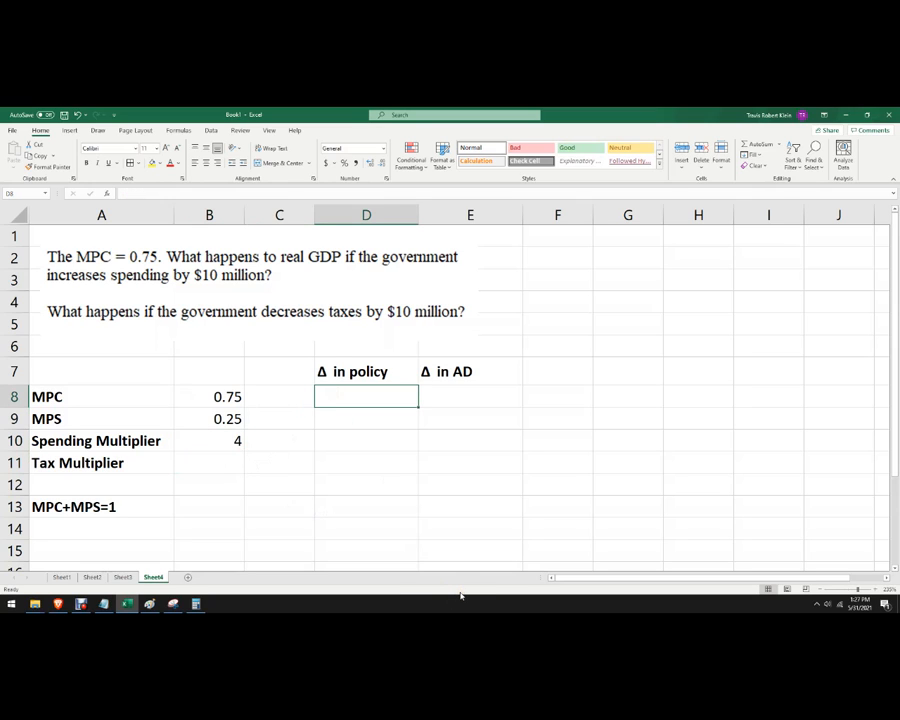
pyautogui.write('10000000')
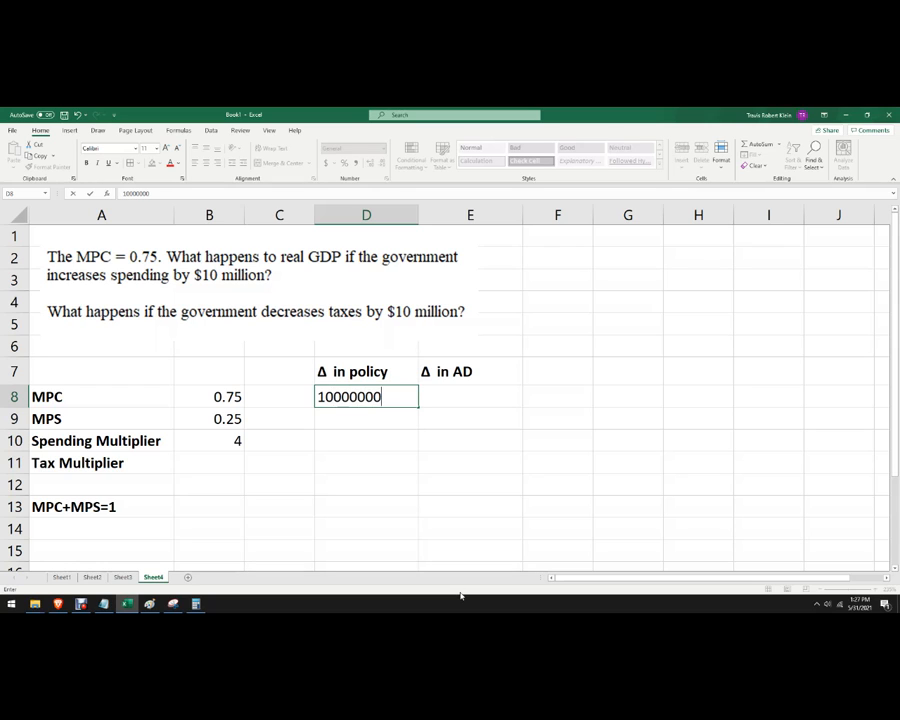
pyautogui.press('Return')
# Format cells D8:E9 in dollar accounting format with no decimal places.
pyautogui.moveTo(400, 397); pyautogui.dragTo(458, 393)
pyautogui.moveTo(382, 396); pyautogui.dragTo(458, 426)
pyautogui.click(325, 162)
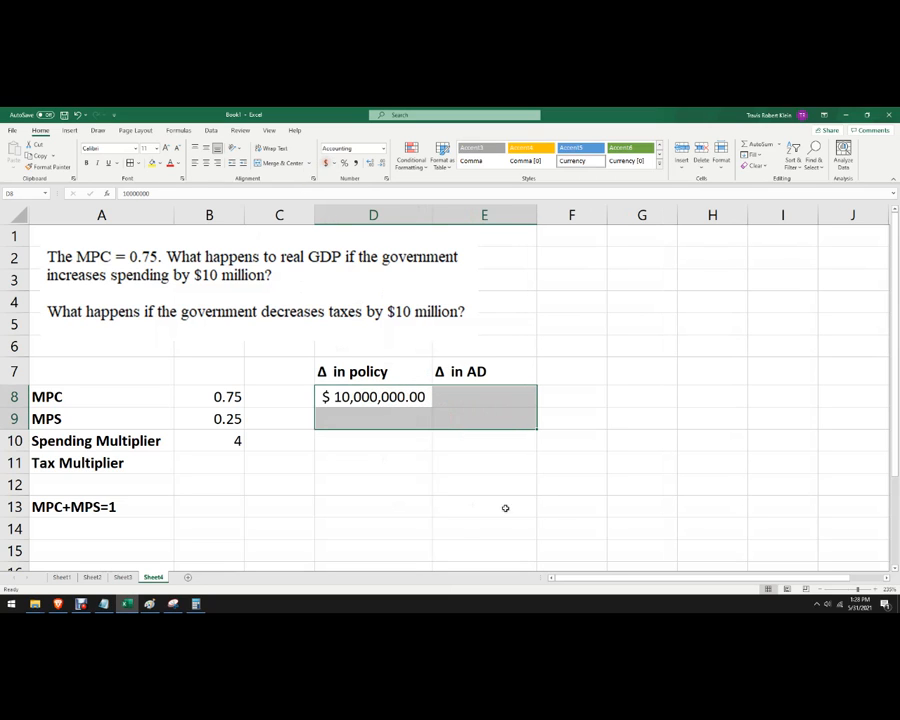
pyautogui.click(520, 483)
pyautogui.moveTo(424, 397); pyautogui.dragTo(462, 420)
pyautogui.click(380, 165)
pyautogui.click(380, 165)
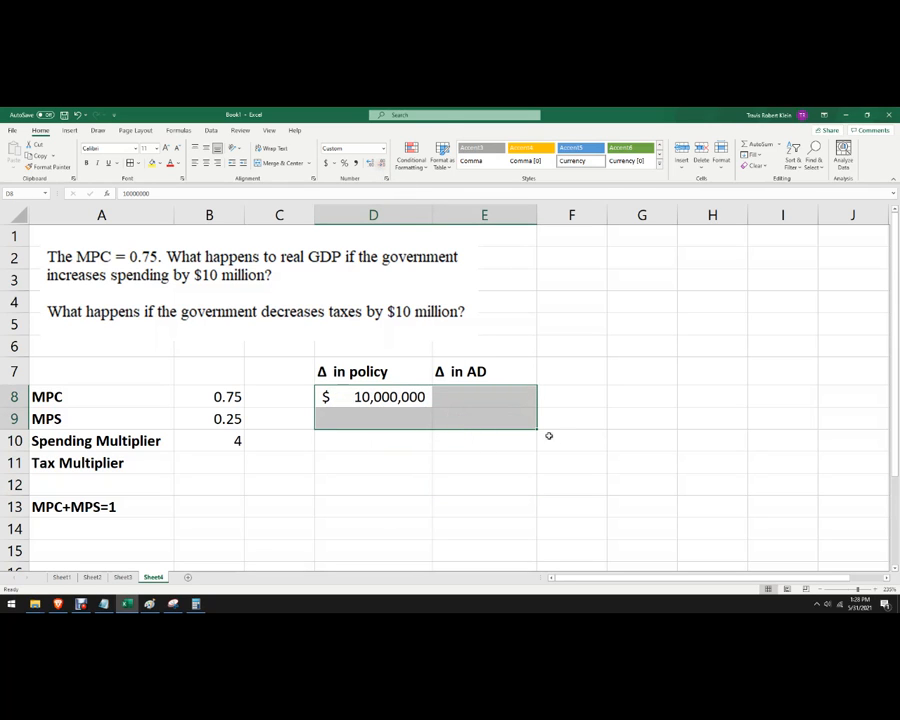
pyautogui.click(560, 424)
# Calculate the change in AD from the spending increase in cell E8 with the formula =D8*B10.
pyautogui.click(378, 398)
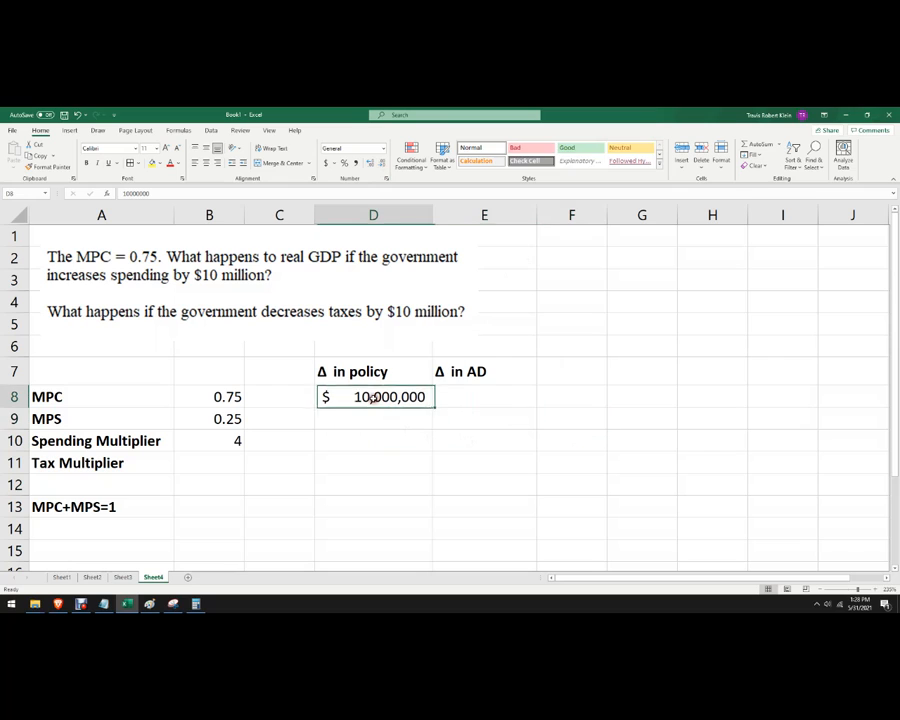
pyautogui.press('Right')
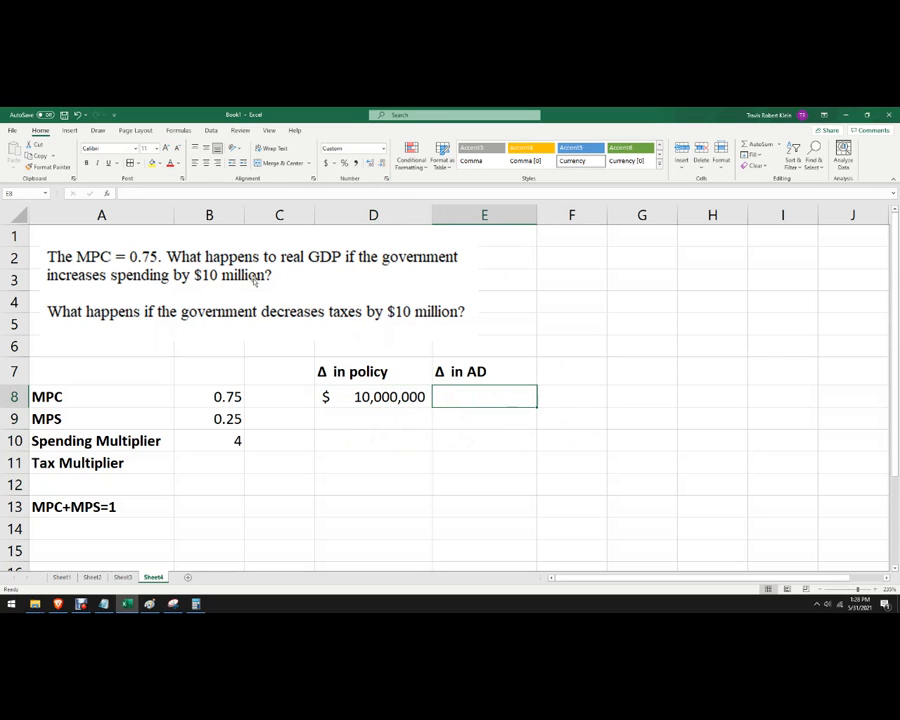
pyautogui.write('=')
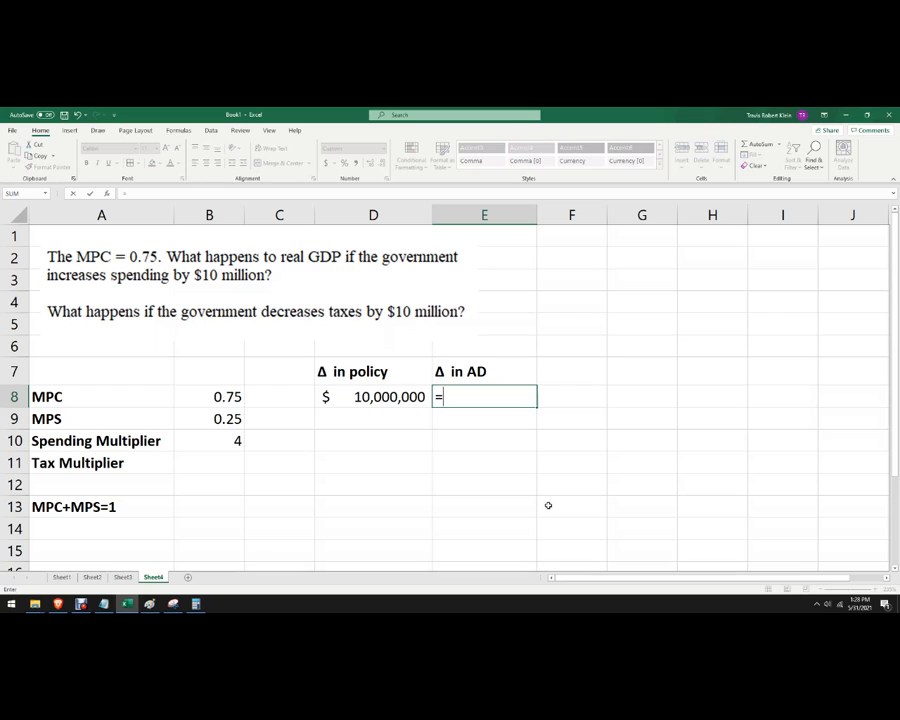
pyautogui.click(408, 402)
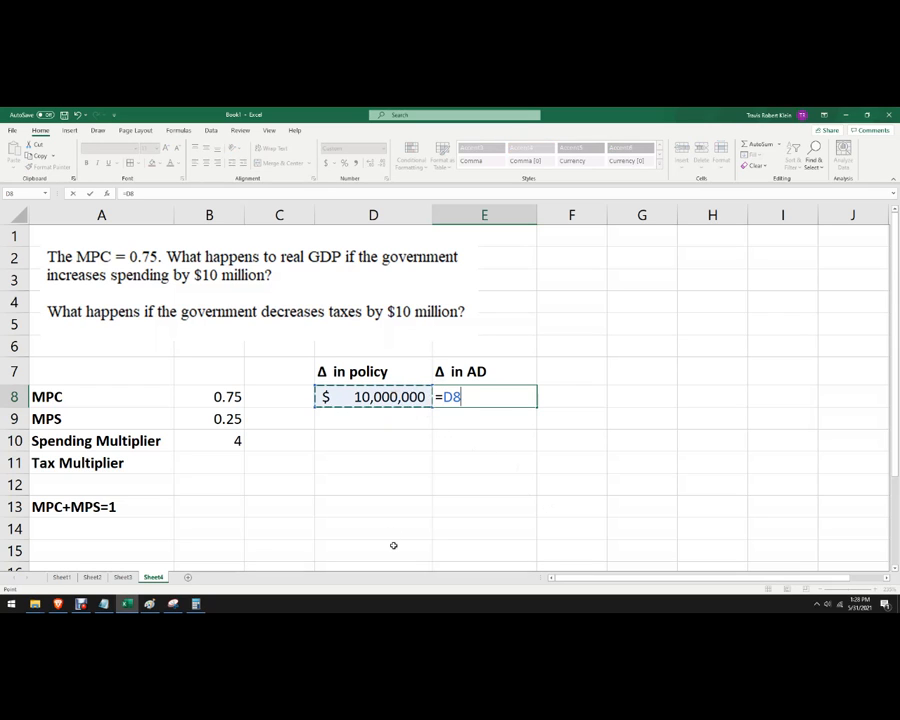
pyautogui.write('*')
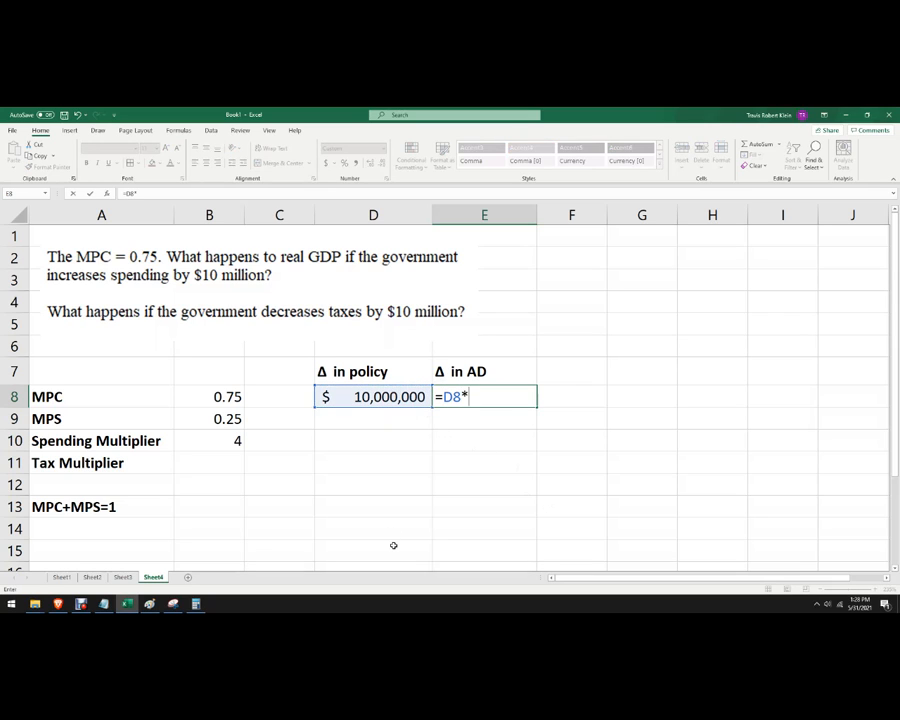
pyautogui.click(202, 440)
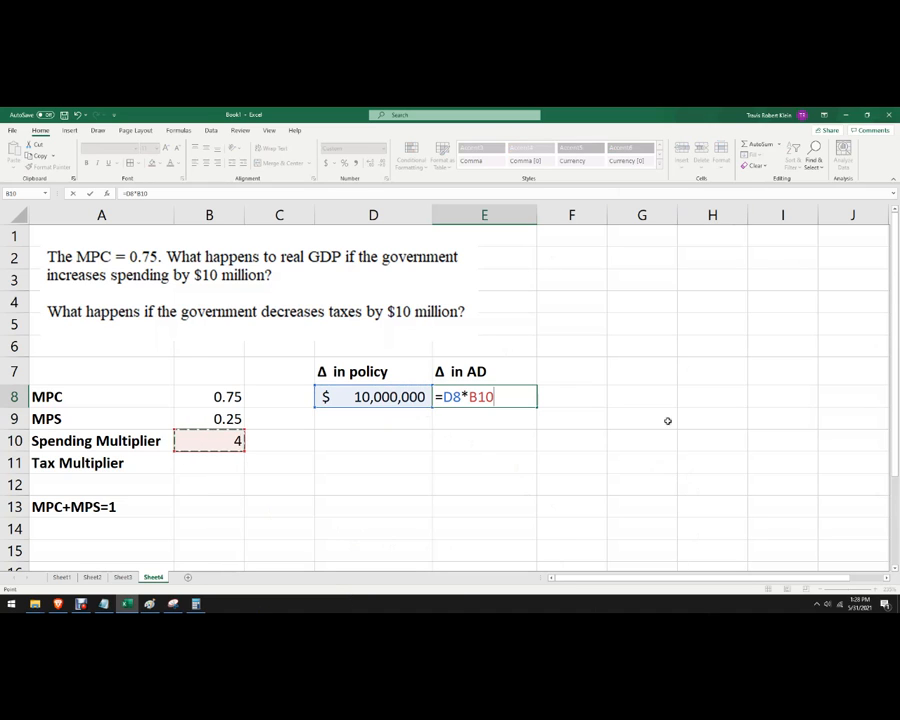
pyautogui.press('Return')
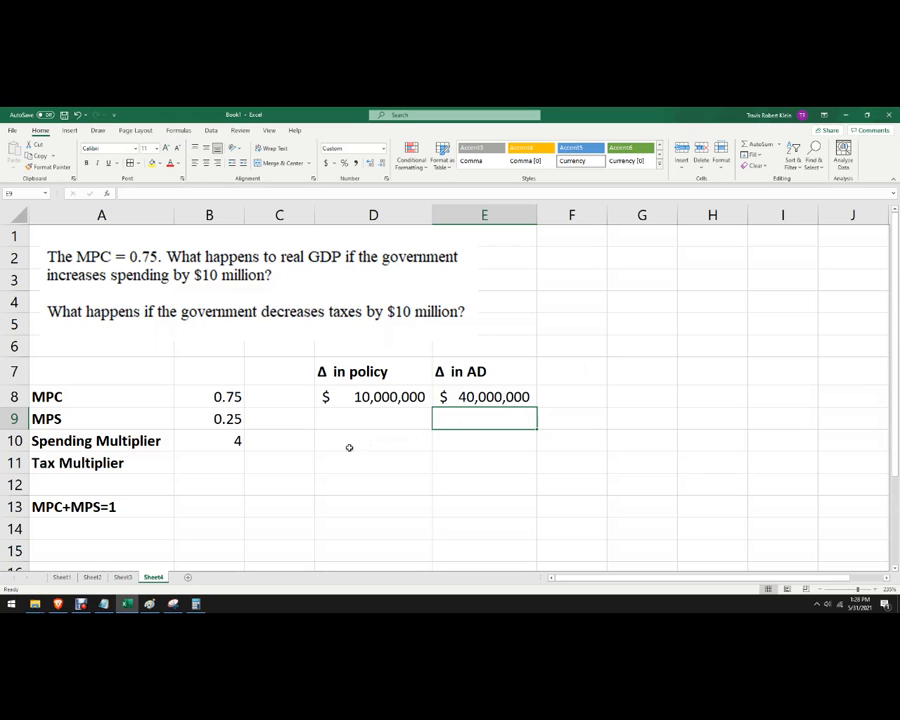
# Calculate the tax multiplier in cell B11 with the formula =(B8*-1)/B9.
pyautogui.click(226, 467)
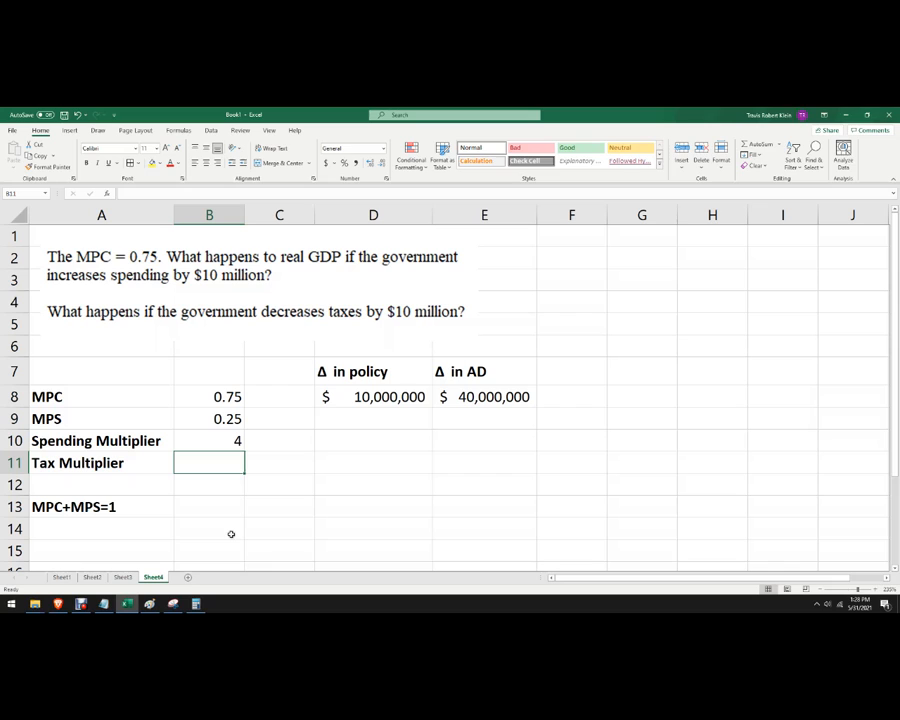
pyautogui.write('=')
pyautogui.click(230, 398)
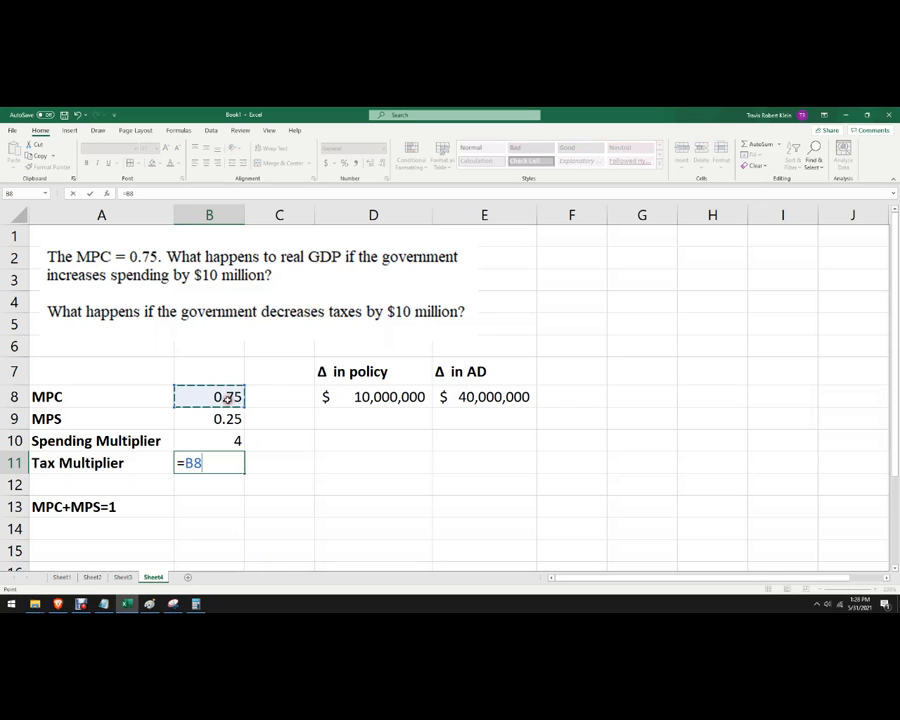
pyautogui.click(127, 193)
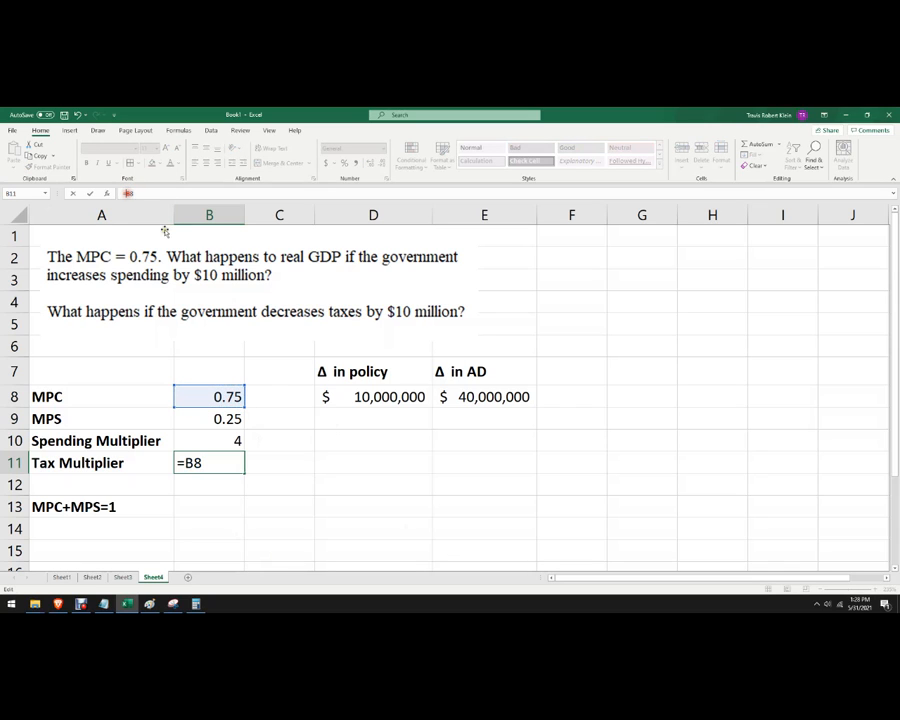
pyautogui.write('(B8*-1)/')
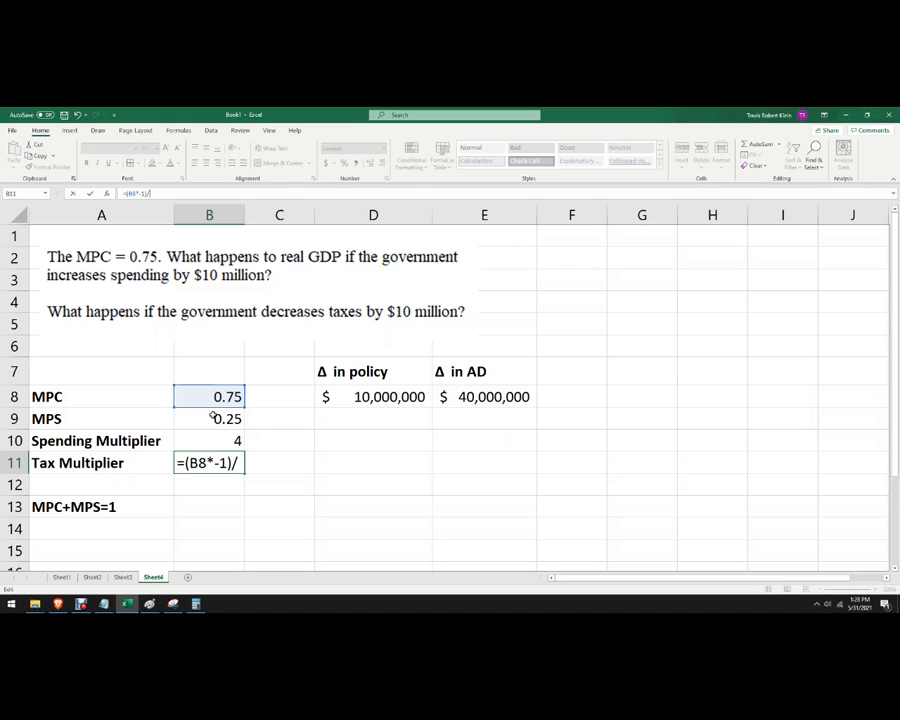
pyautogui.click(204, 419)
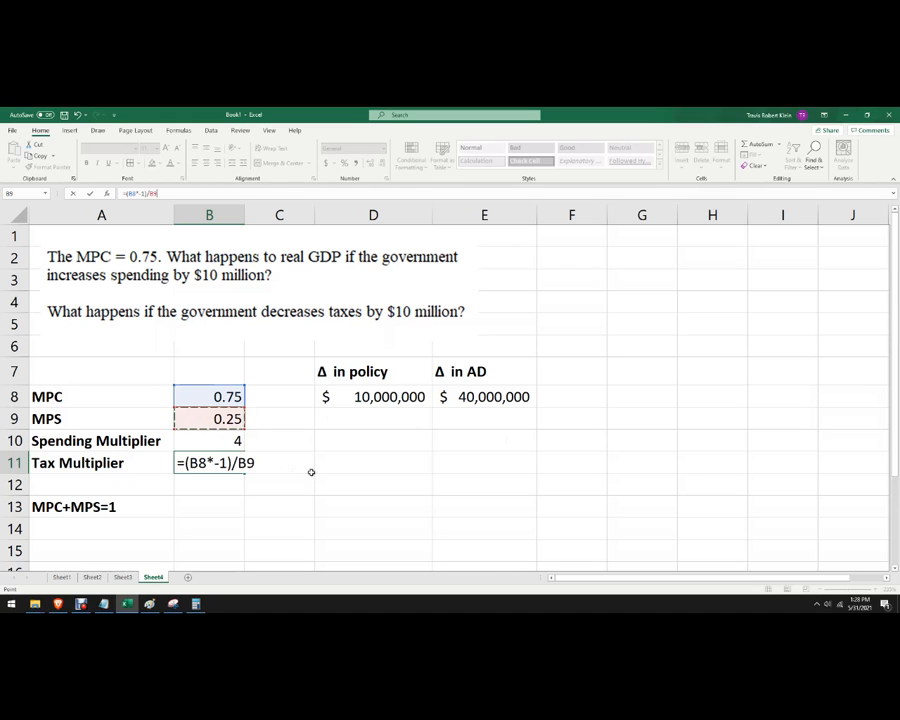
pyautogui.press('Return')
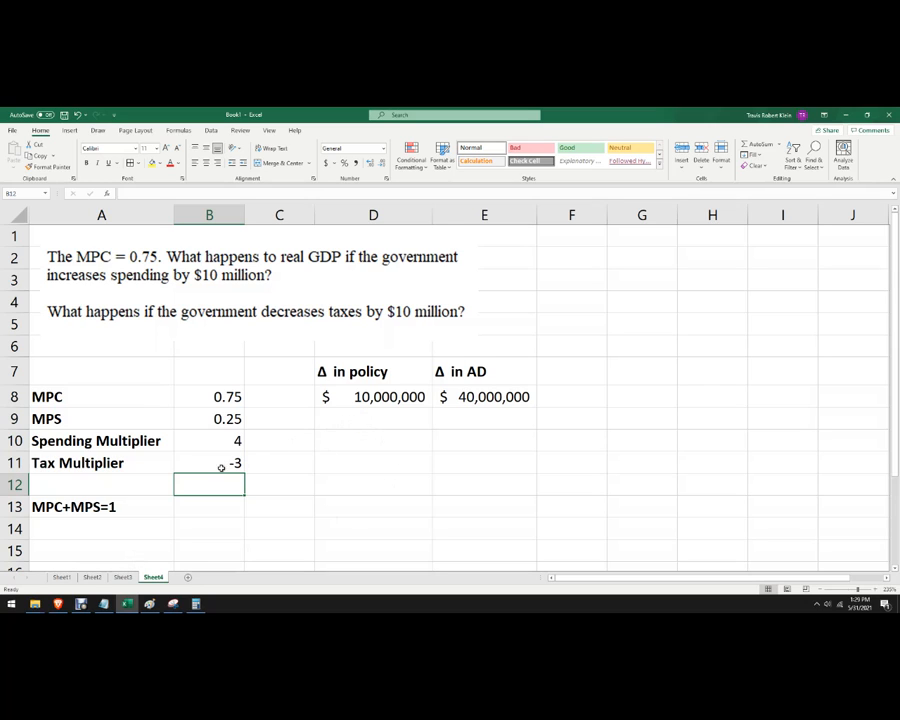
# Enter 10000000 as the tax policy change under Δ in policy in cell D9.
pyautogui.click(331, 418)
pyautogui.write('1000000')
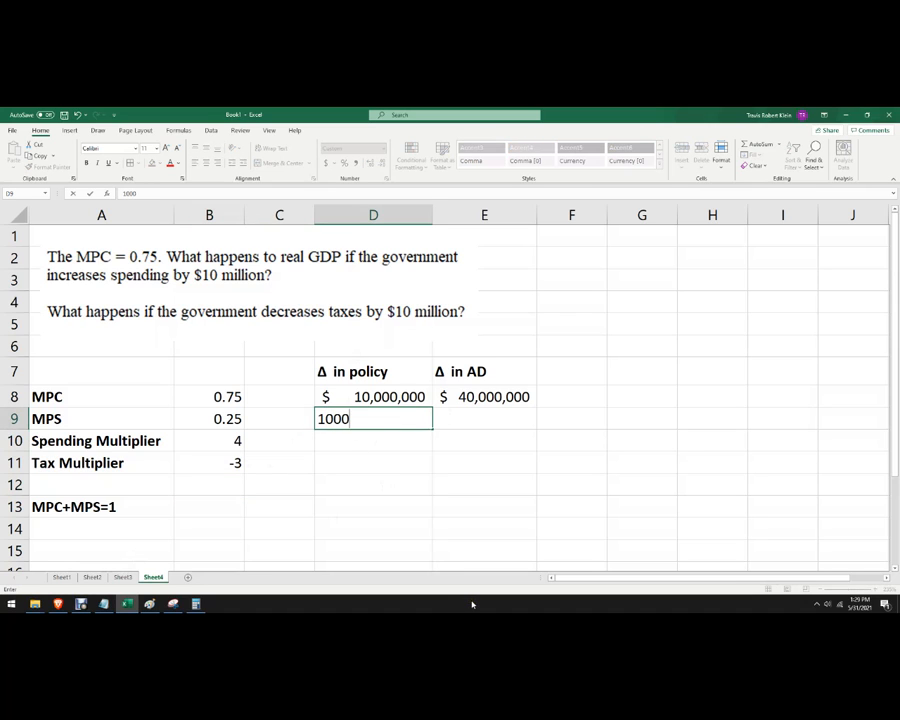
pyautogui.press('Return')
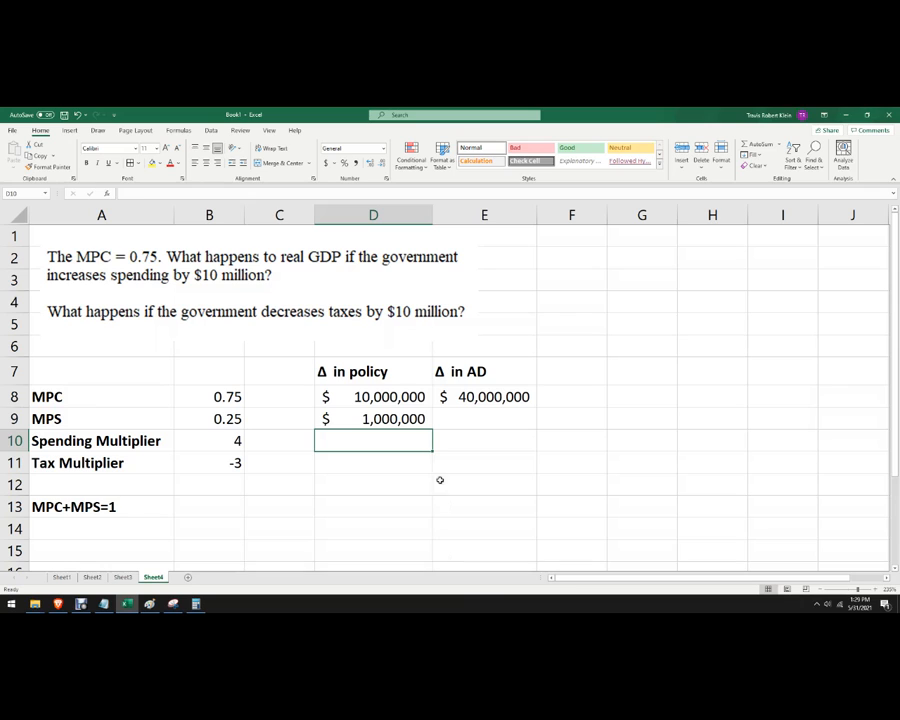
pyautogui.click(397, 424)
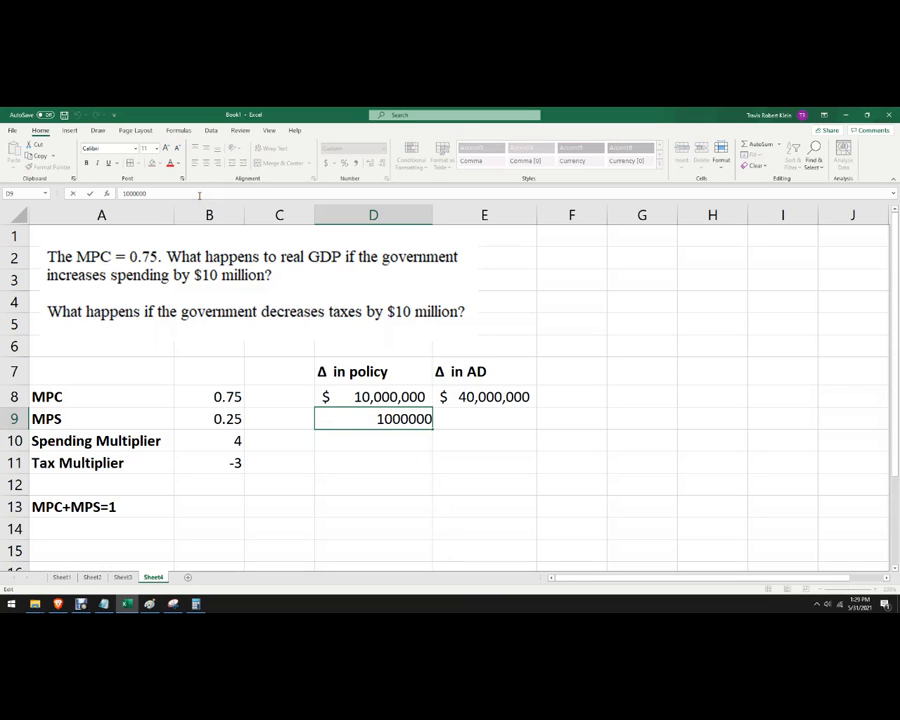
pyautogui.write('0')
pyautogui.press('Return')
pyautogui.click(480, 417)
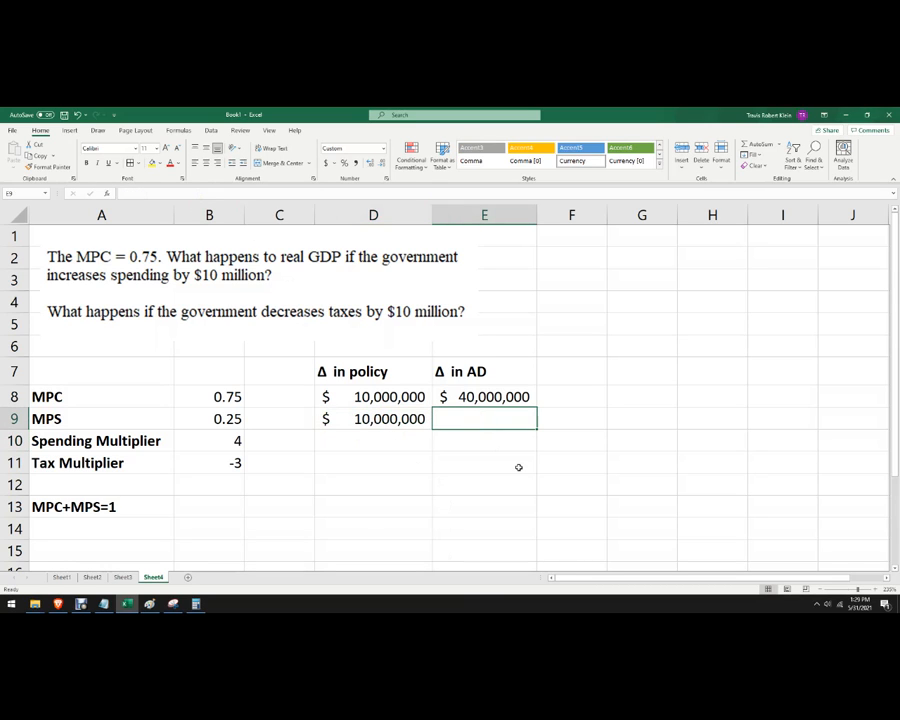
pyautogui.write('=')
pyautogui.click(378, 419)
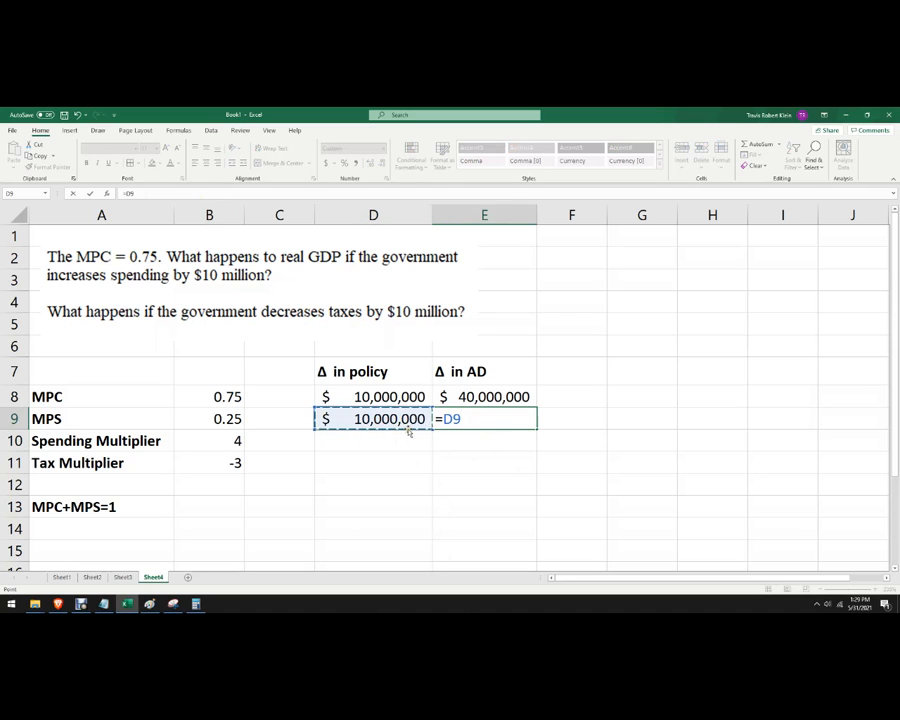
pyautogui.press('Escape')
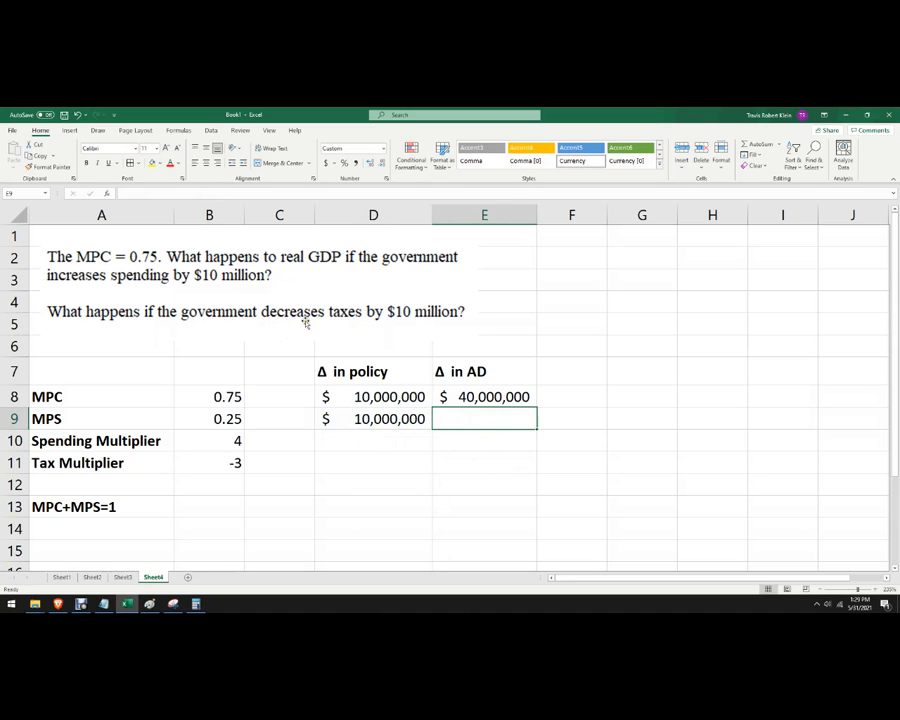
# Make the tax policy change in cell D9 negative, giving -10000000.
pyautogui.click(380, 425)
pyautogui.click(122, 193)
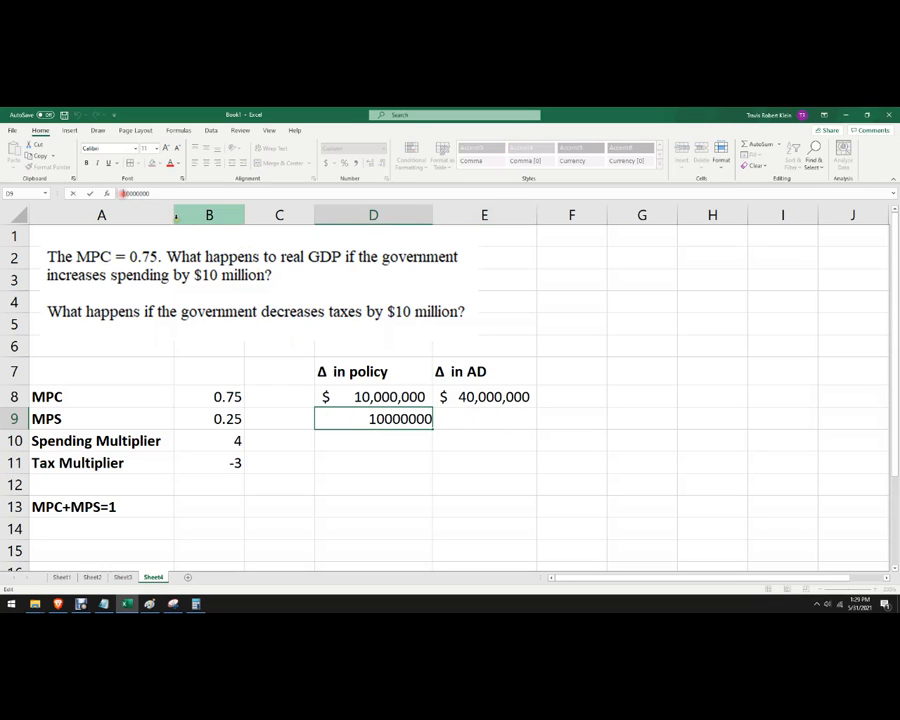
pyautogui.write('-')
pyautogui.press('Return')
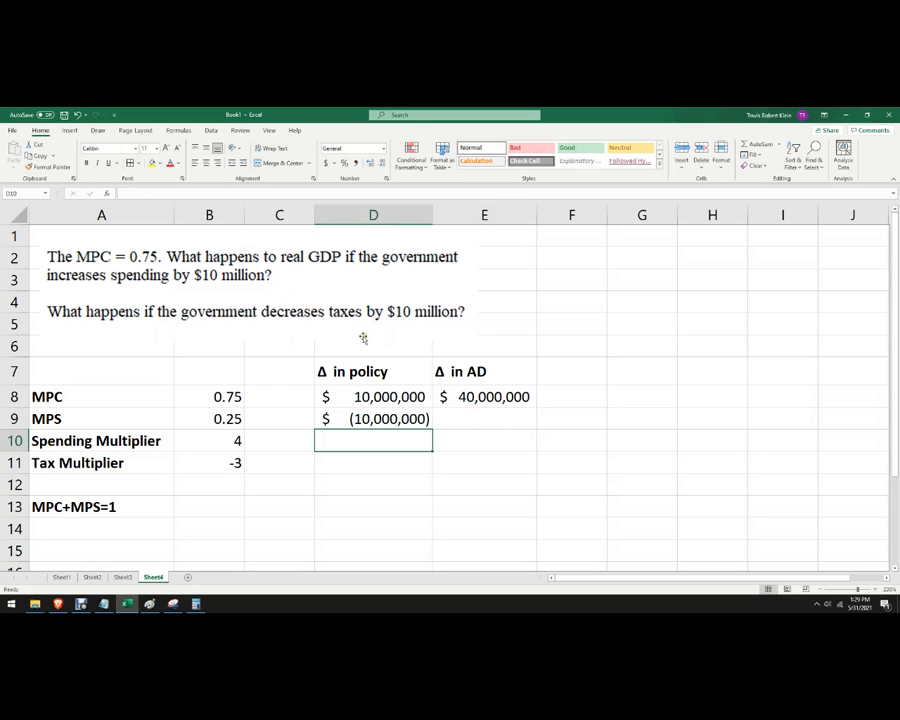
# Format cell D9 as Currency with the $ symbol, no decimal places and negative numbers shown as -$1,234.
pyautogui.click(369, 419)
pyautogui.rightClick(378, 421)
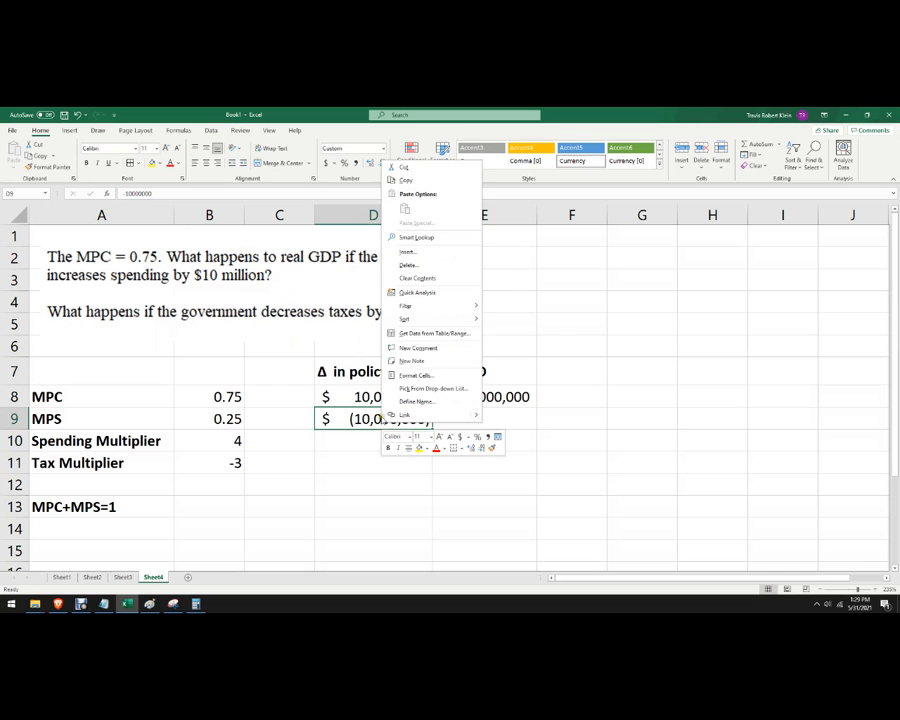
pyautogui.click(414, 375)
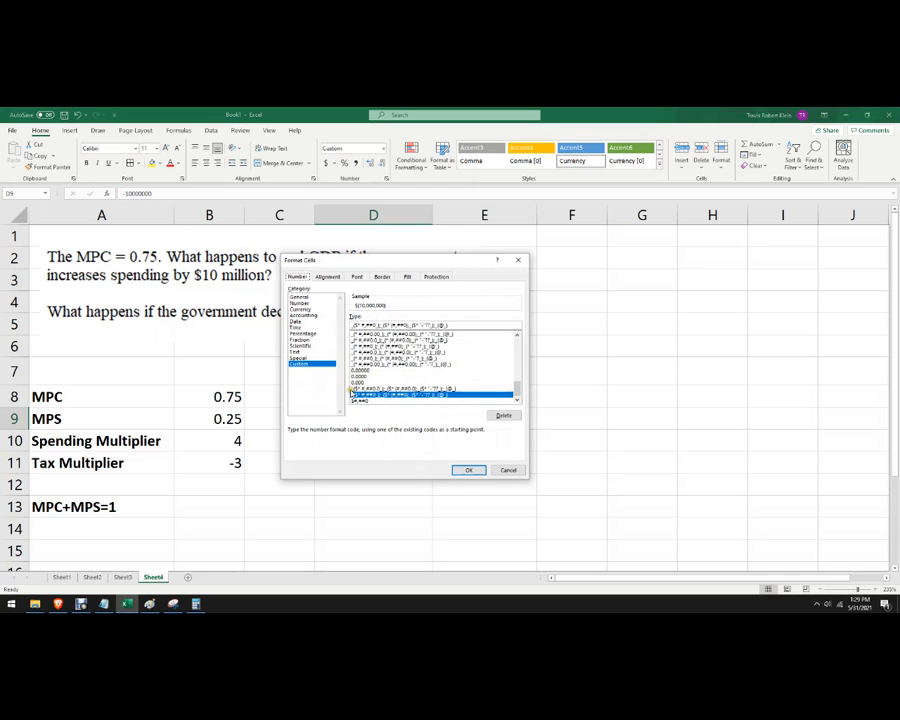
pyautogui.click(300, 309)
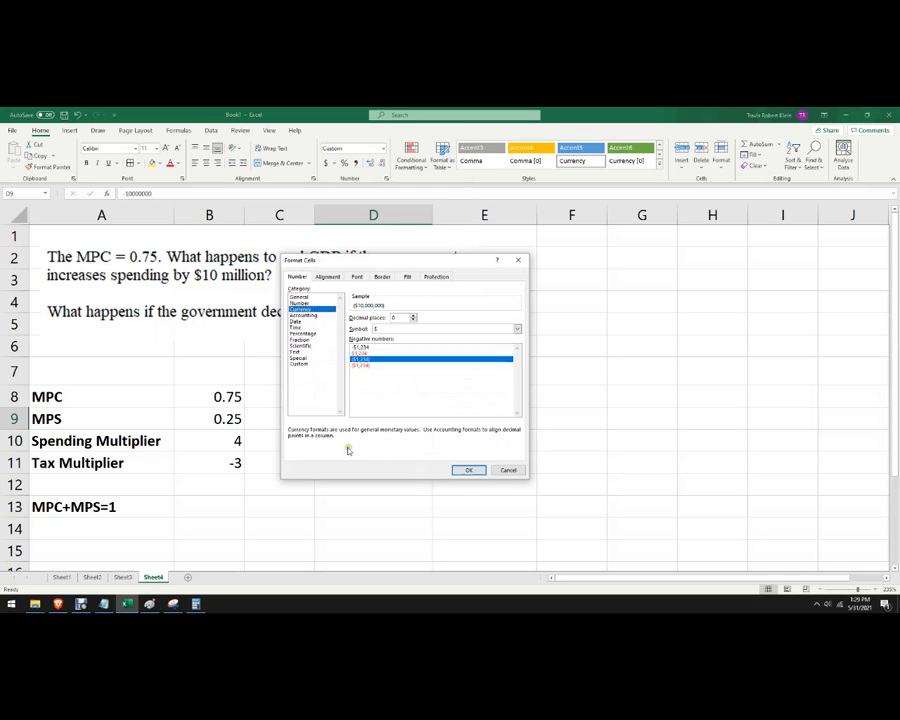
pyautogui.click(362, 347)
pyautogui.click(468, 470)
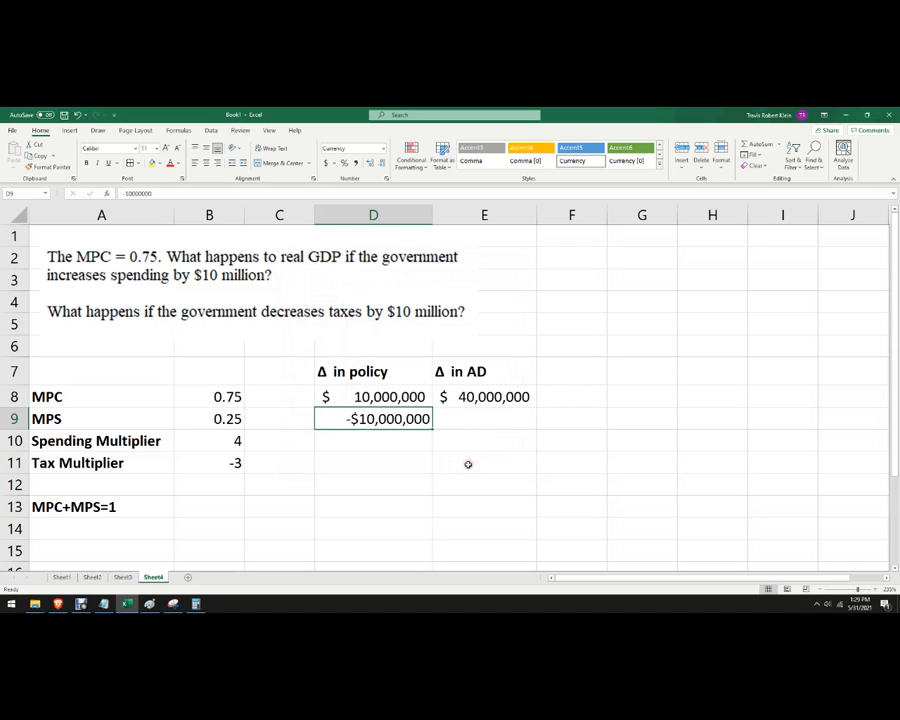
# Calculate the change in AD from the tax decrease in cell E9 with the formula =D9*$B$11.
pyautogui.click(477, 424)
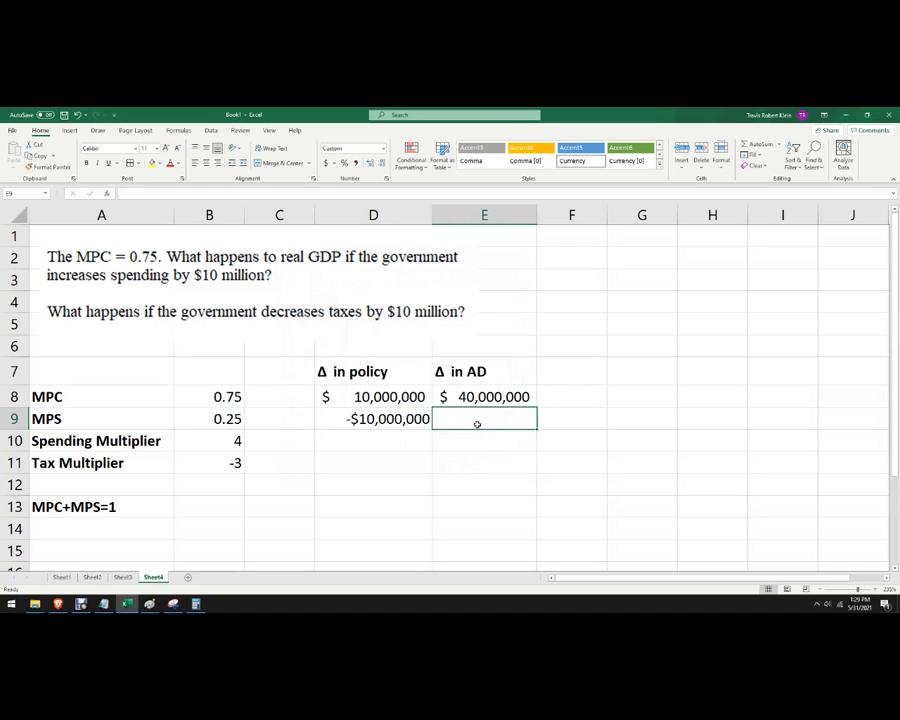
pyautogui.write('=')
pyautogui.click(338, 422)
pyautogui.write('*')
pyautogui.click(230, 462)
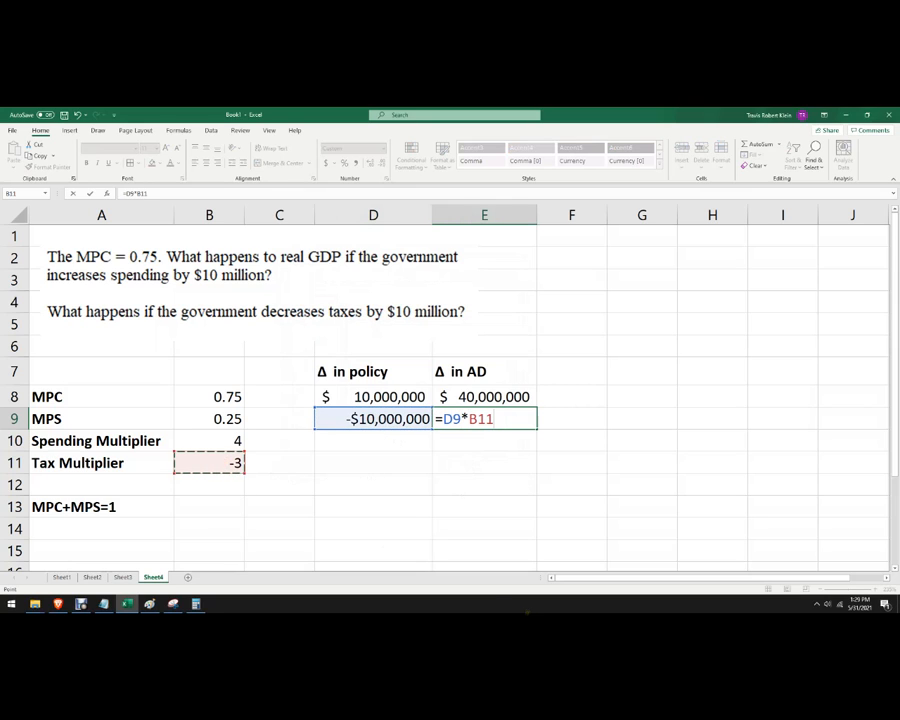
pyautogui.click(144, 193)
pyautogui.press('Return')
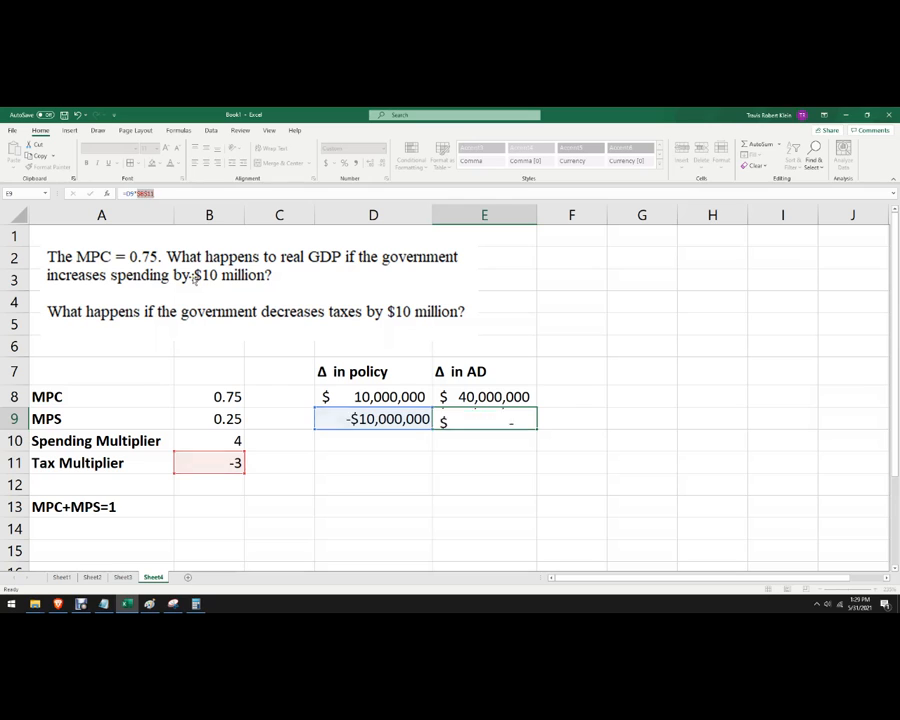
pyautogui.click(290, 421)
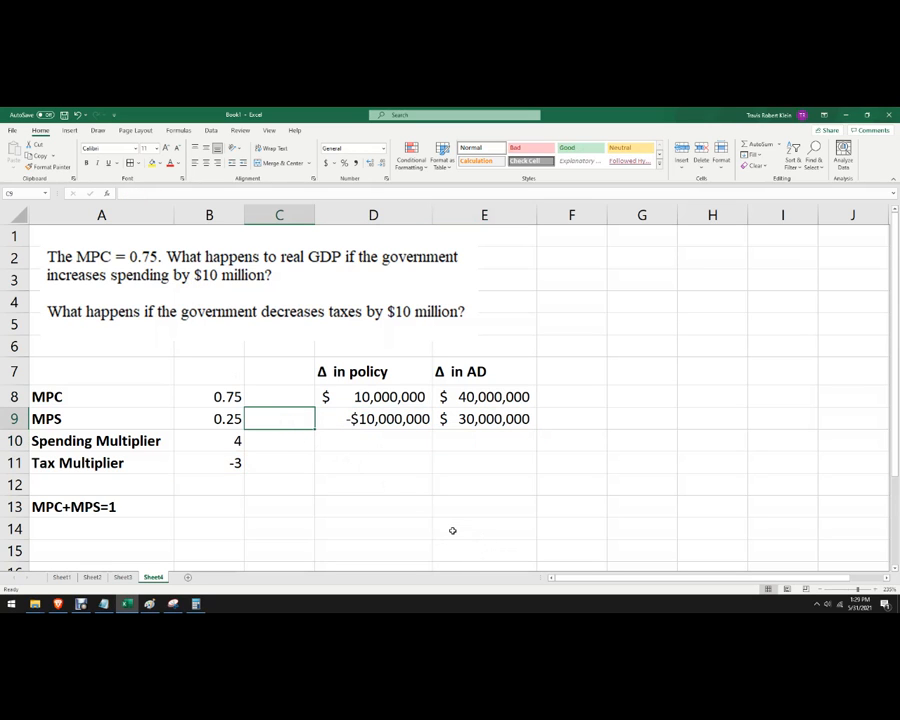
# Make the spending multiplier reference absolute in cell E8, so the formula reads =D8*$B$10.
pyautogui.click(310, 397)
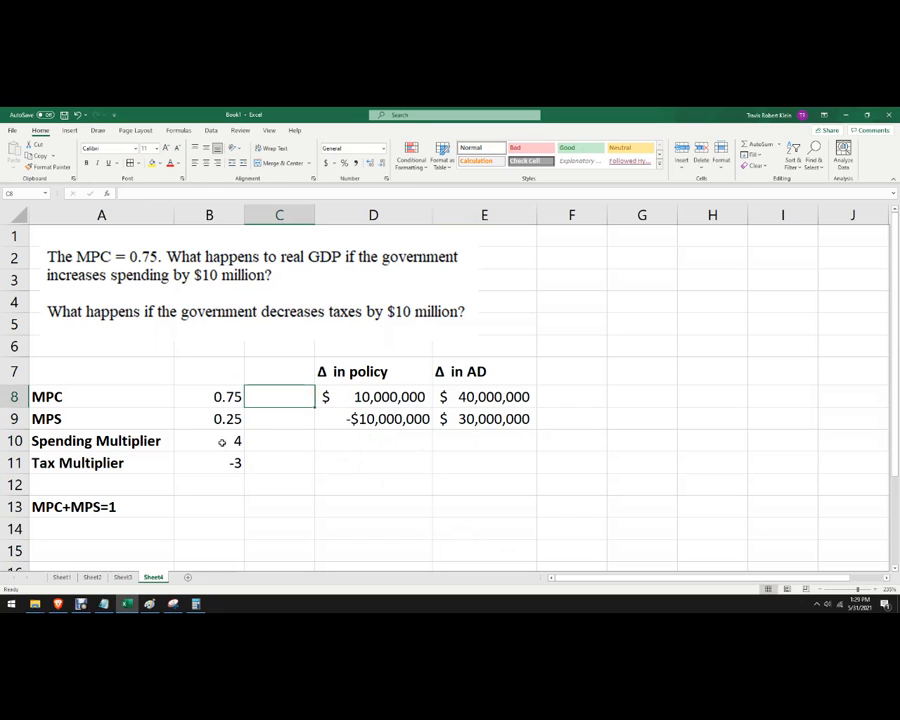
pyautogui.click(399, 397)
pyautogui.click(452, 391)
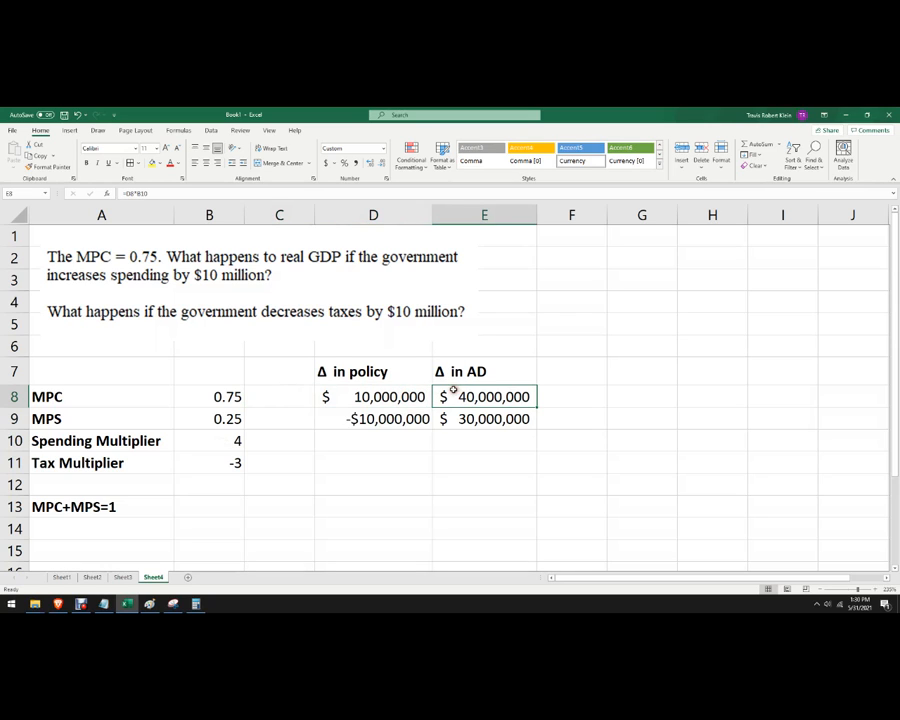
pyautogui.click(134, 193)
pyautogui.press('F4')
pyautogui.press('Return')
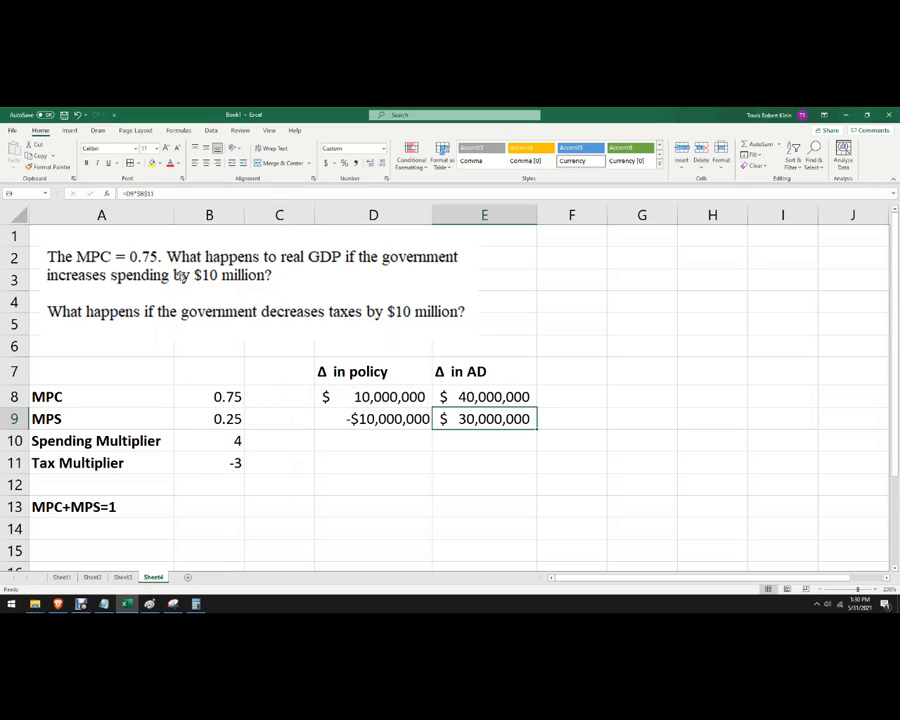
# Set the MPC in cell B8 to 0.6 and select the recalculated changes in AD in E8:E9.
pyautogui.click(232, 399)
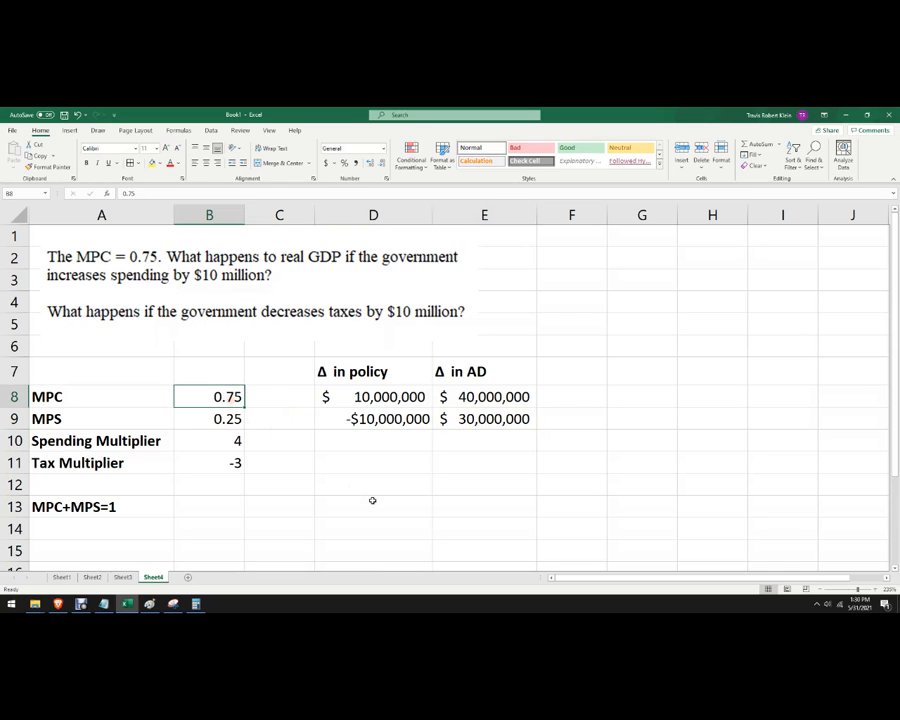
pyautogui.write('.6')
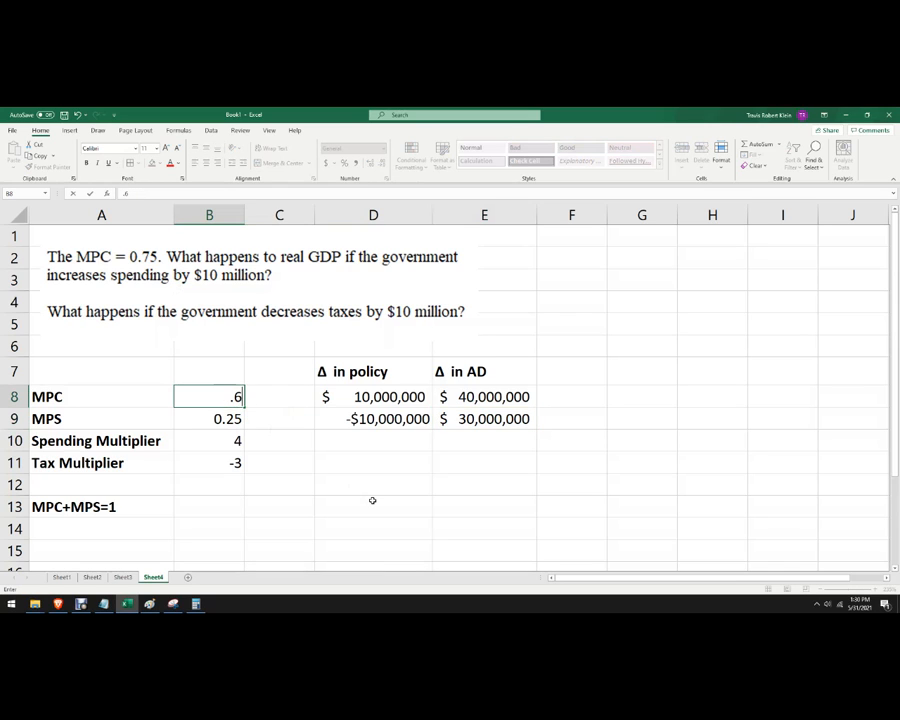
pyautogui.press('Return')
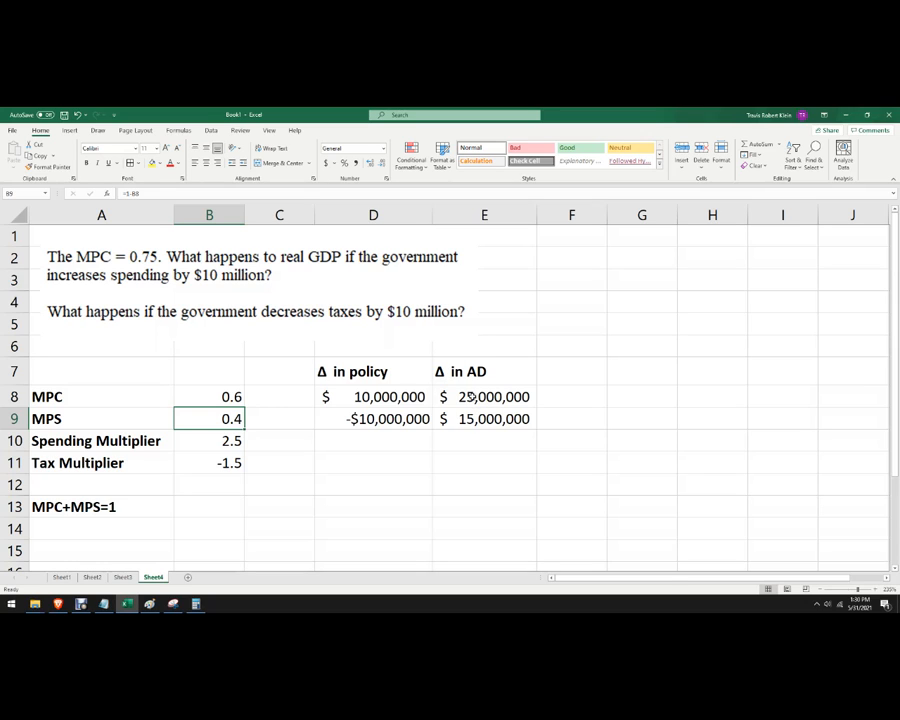
pyautogui.moveTo(480, 397); pyautogui.dragTo(482, 425)
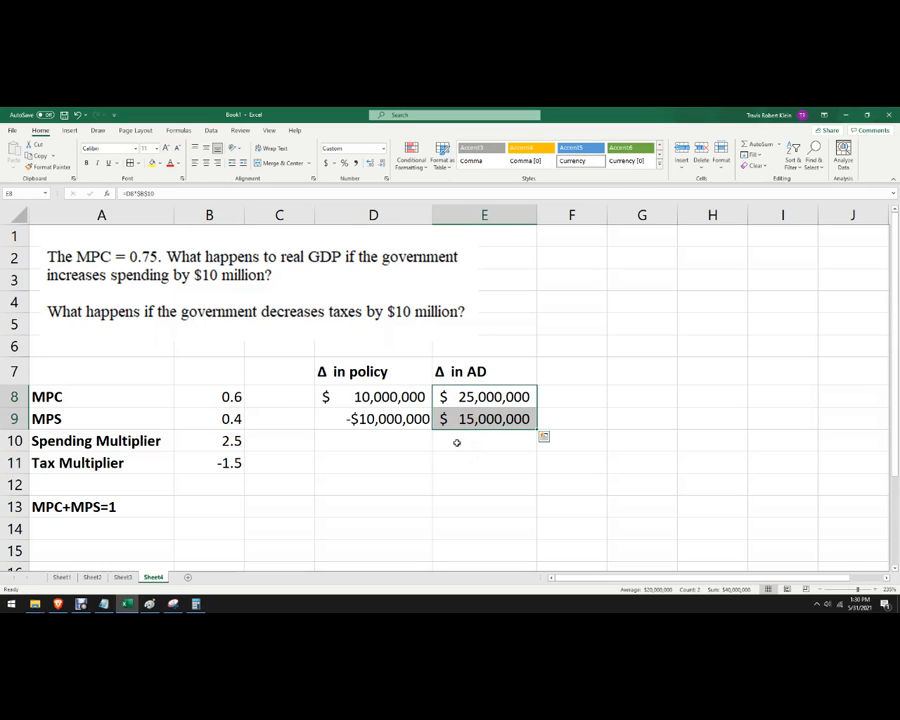
# Set both policy changes in cells D8 and D9 to 5000000.
pyautogui.click(351, 396)
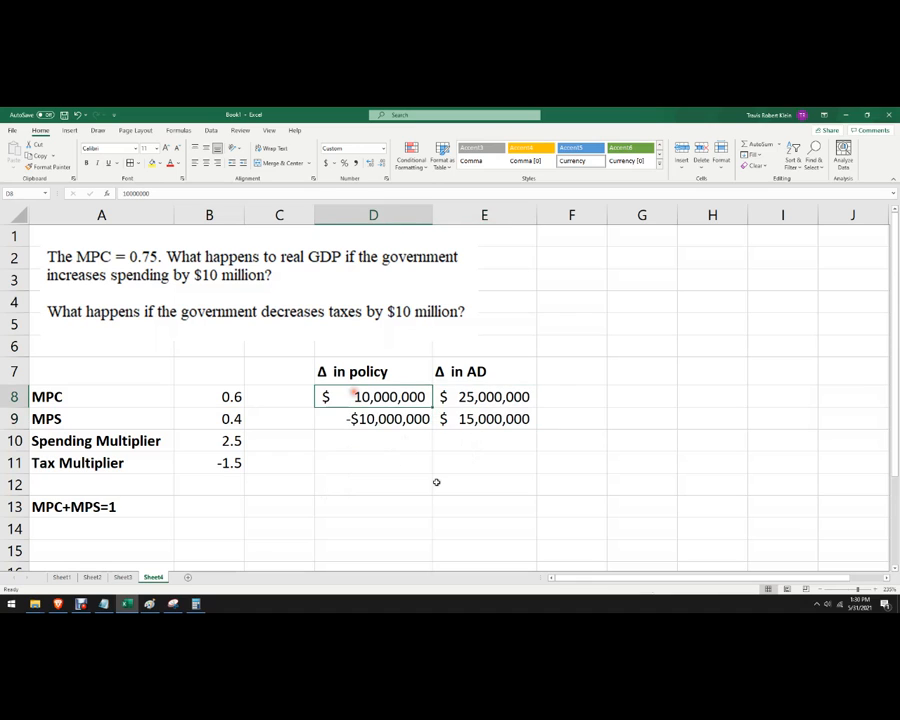
pyautogui.write('5,000,00')
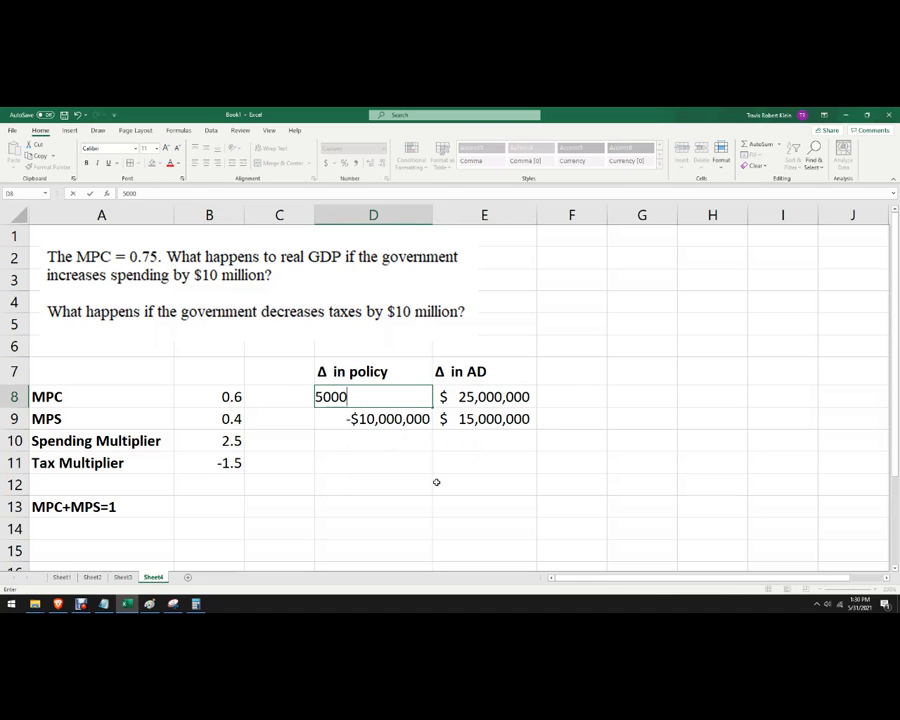
pyautogui.write('0')
pyautogui.press('Return')
pyautogui.write('5,000,000')
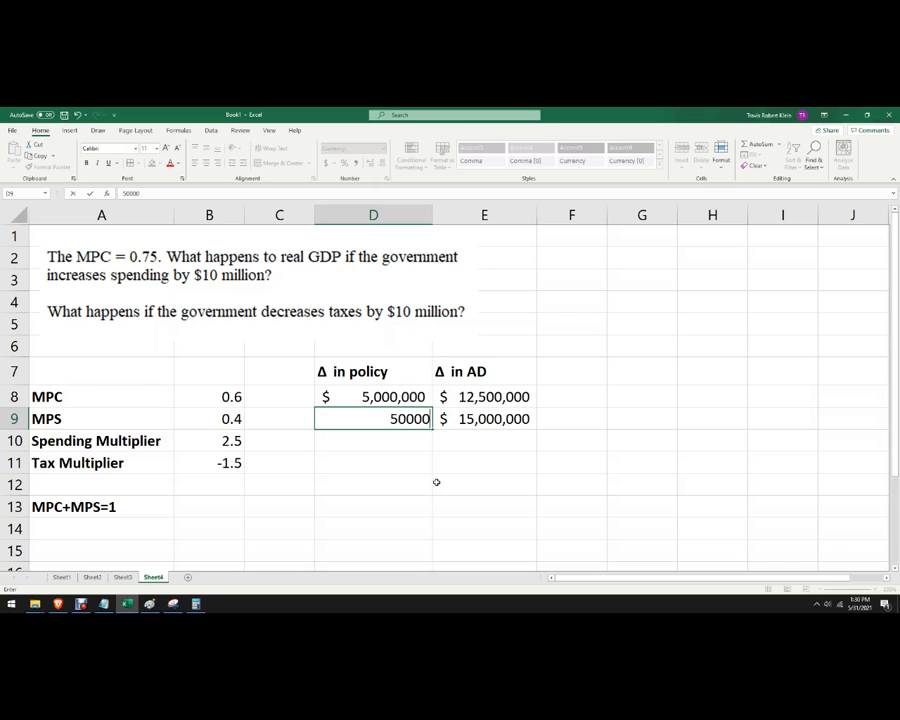
pyautogui.press('Return')
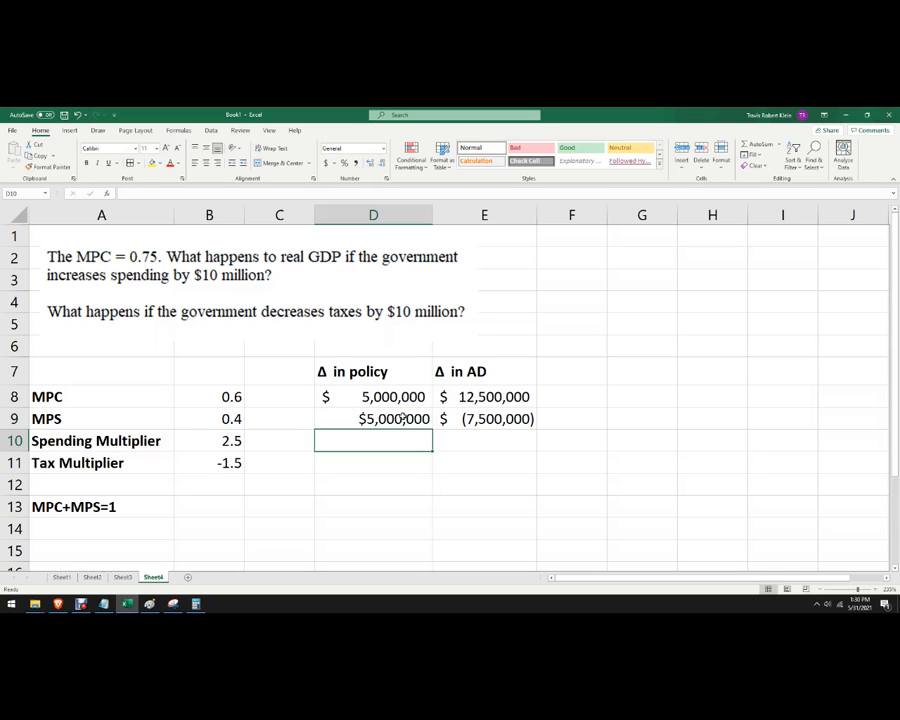
pyautogui.click(403, 418)
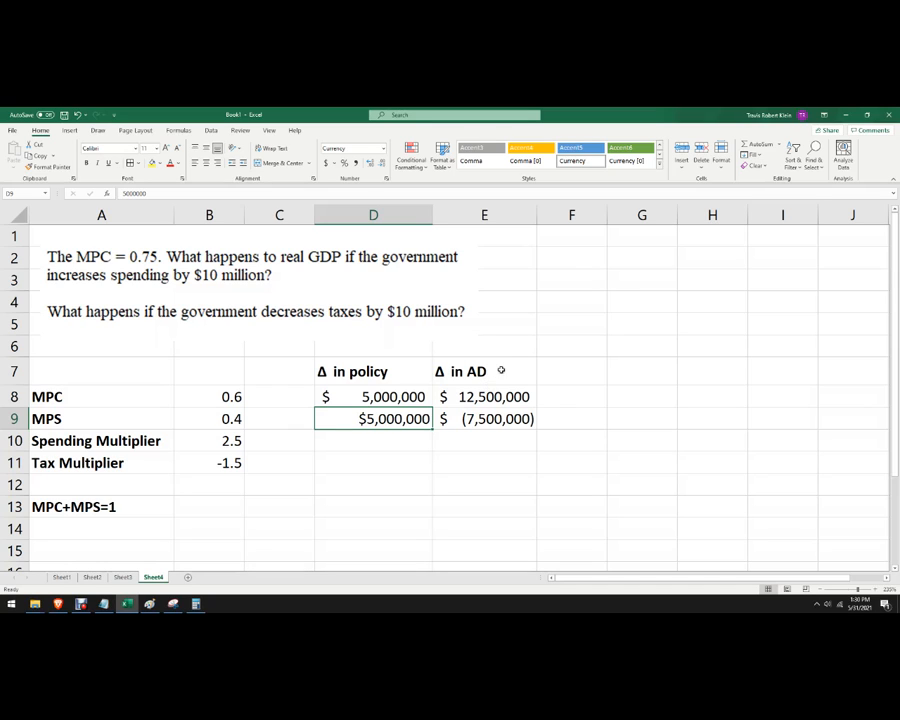
# Set the MPC in cell B8 to 0.95.
pyautogui.click(237, 394)
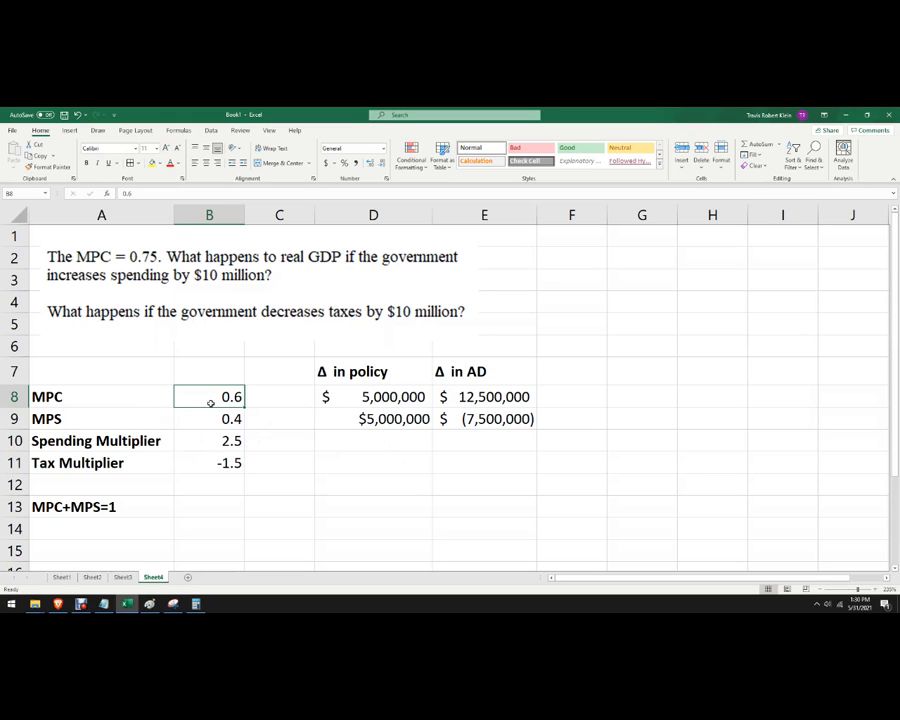
pyautogui.write('.95')
pyautogui.press('Return')
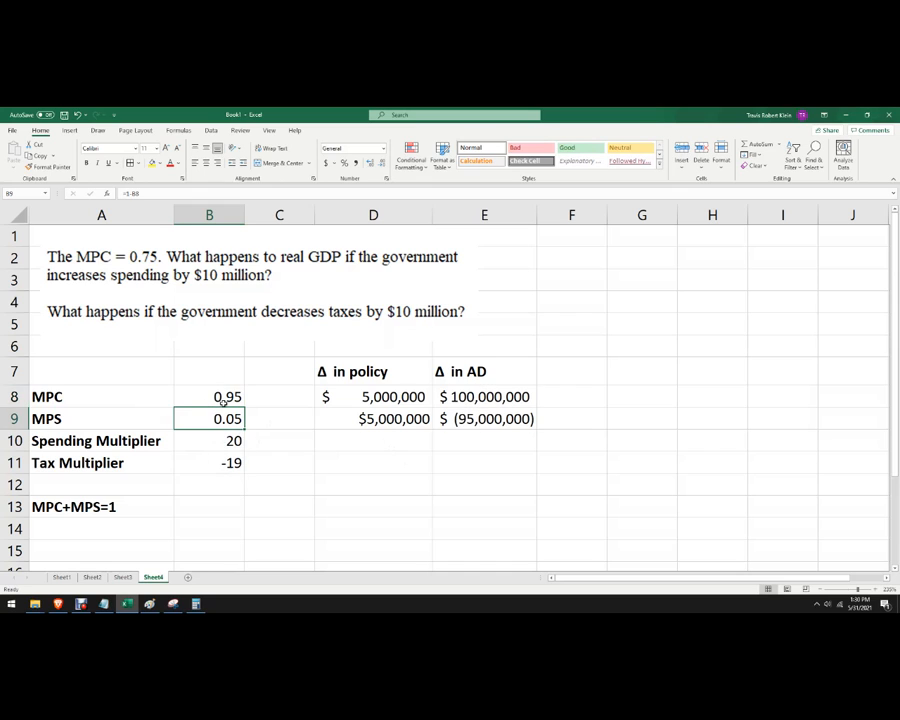
# Set the spending policy change in cell D8 to 10000 and the tax policy change in D9 to -10000.
pyautogui.click(396, 400)
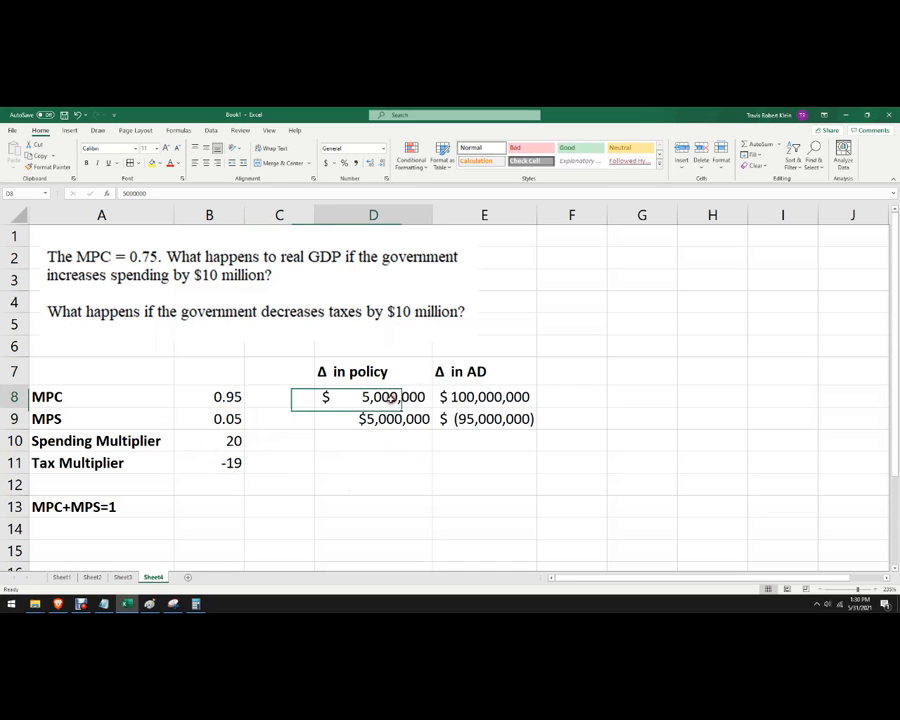
pyautogui.write('10000')
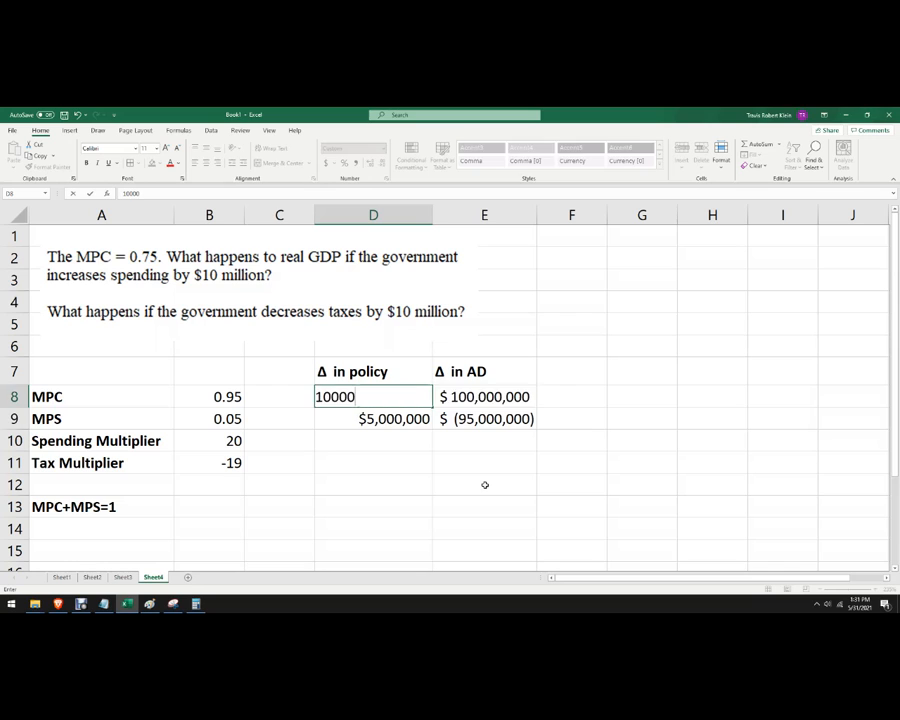
pyautogui.press('Return')
pyautogui.write('-10000')
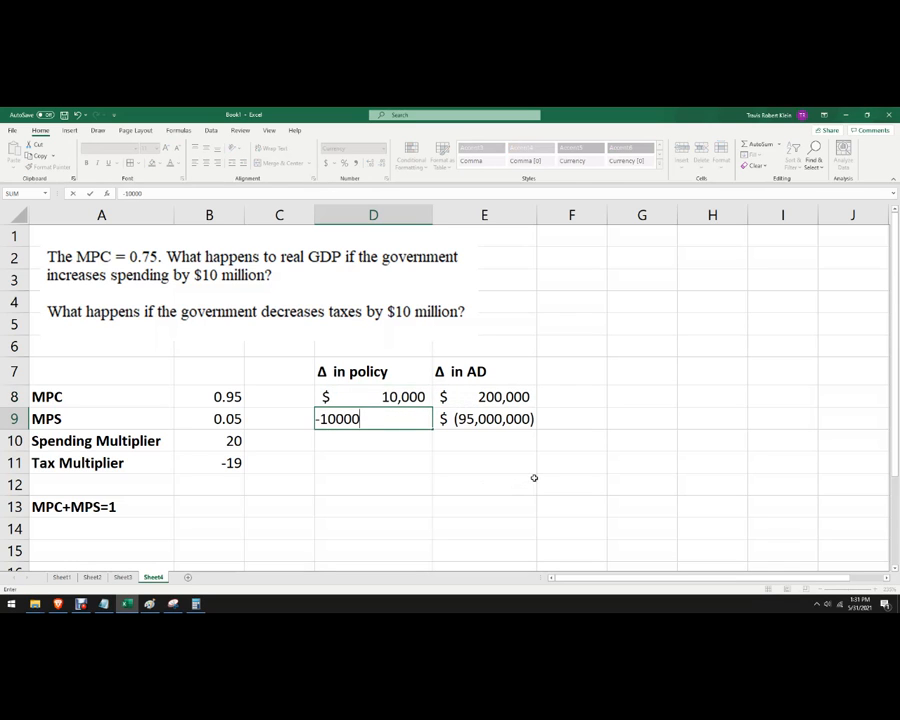
pyautogui.press('Return')
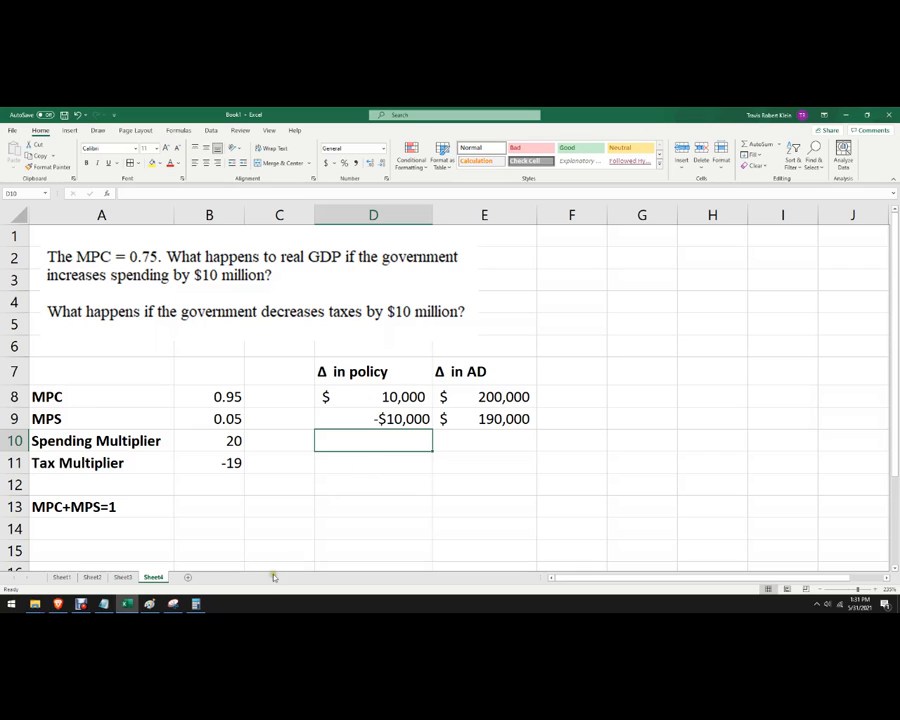
pyautogui.click(80, 604)
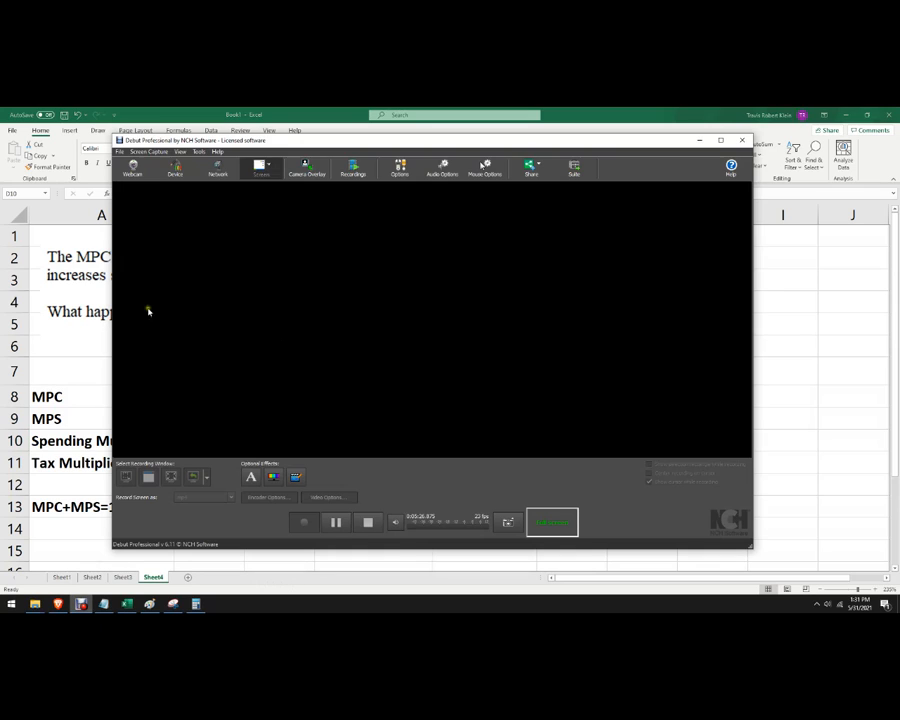